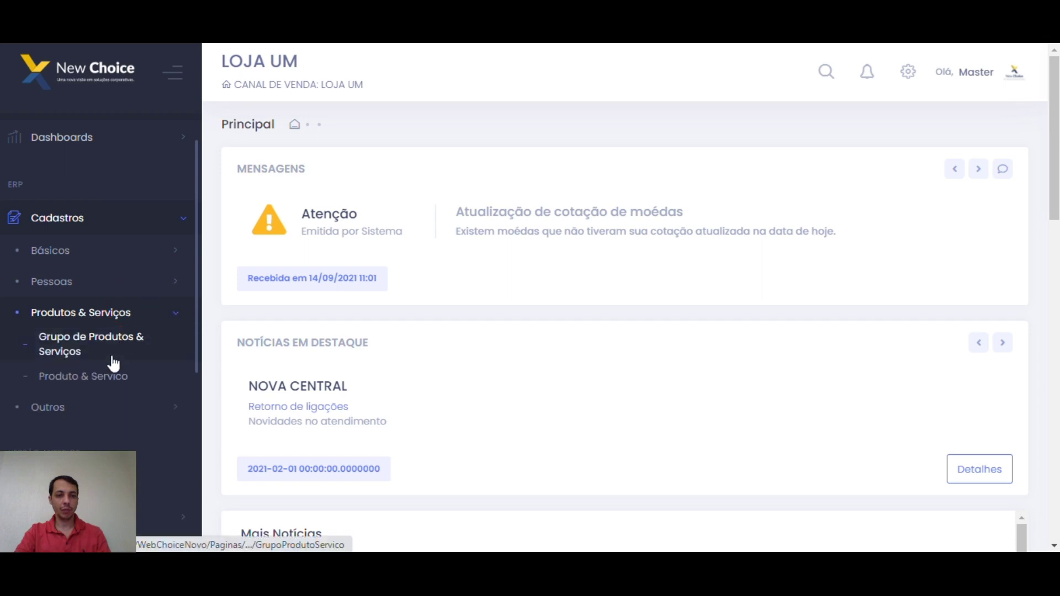
Open the Produto & Serviço registration and start a new product record
{"action": "left_click", "coordinate": [109, 375]}
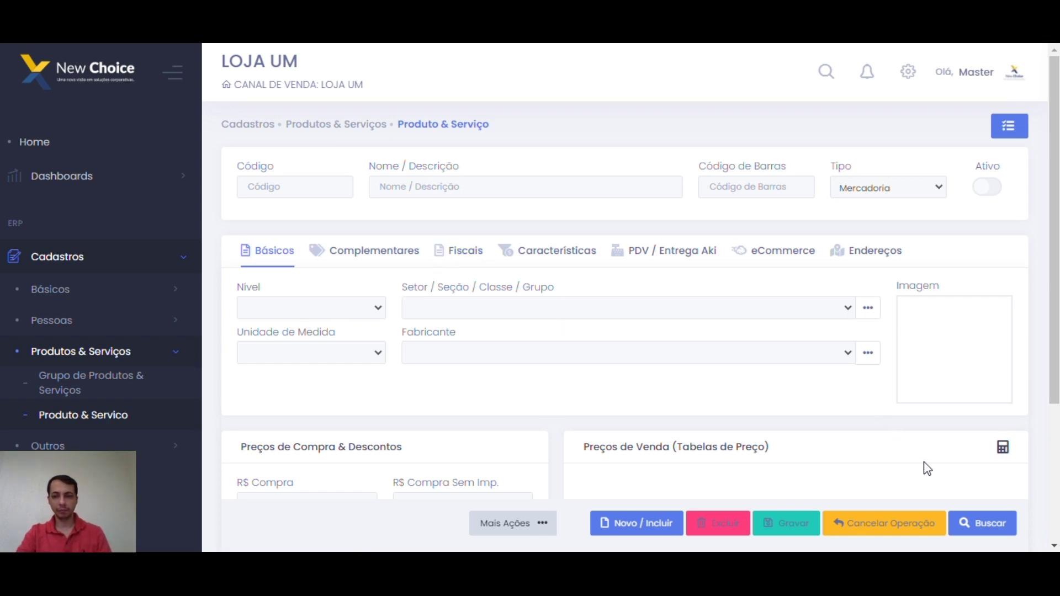
{"action": "left_click", "coordinate": [679, 529]}
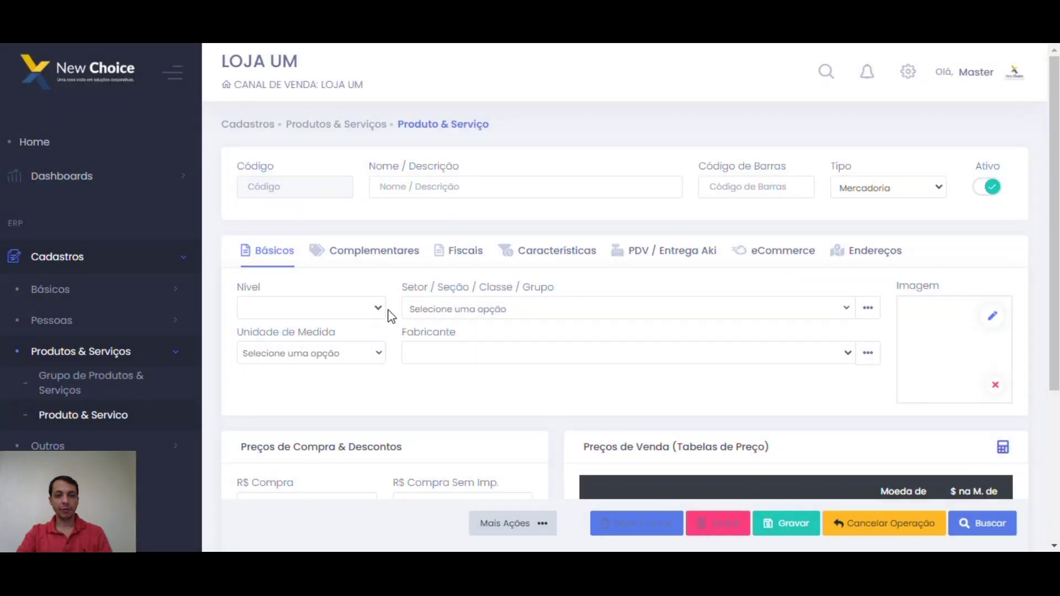
Examine the product levels offered in the Nível field of the new record
{"action": "left_click", "coordinate": [377, 308]}
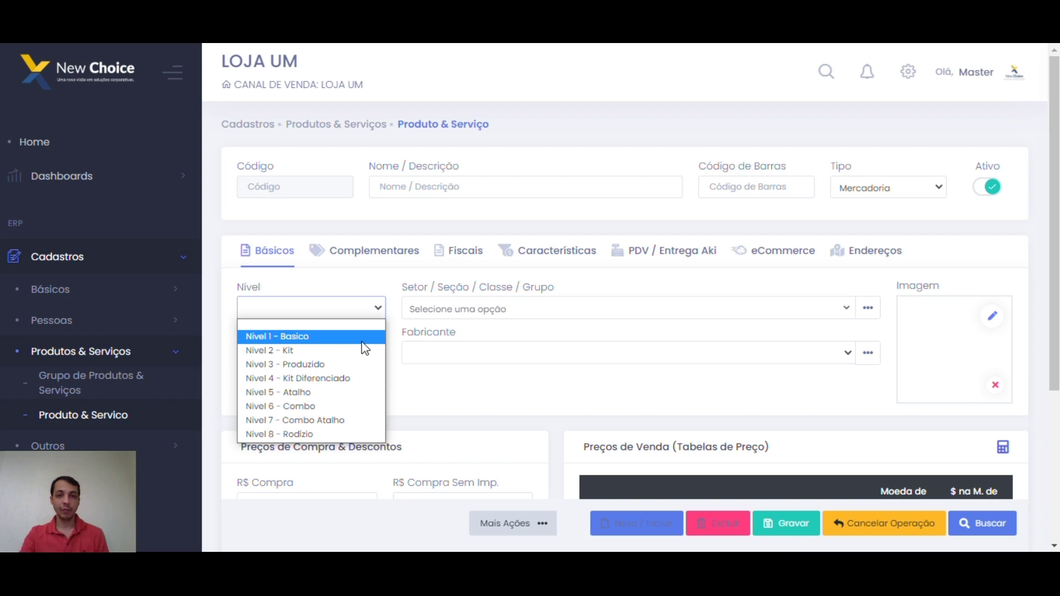
{"action": "left_click", "coordinate": [474, 222]}
{"action": "left_click", "coordinate": [374, 313]}
{"action": "left_click", "coordinate": [429, 221]}
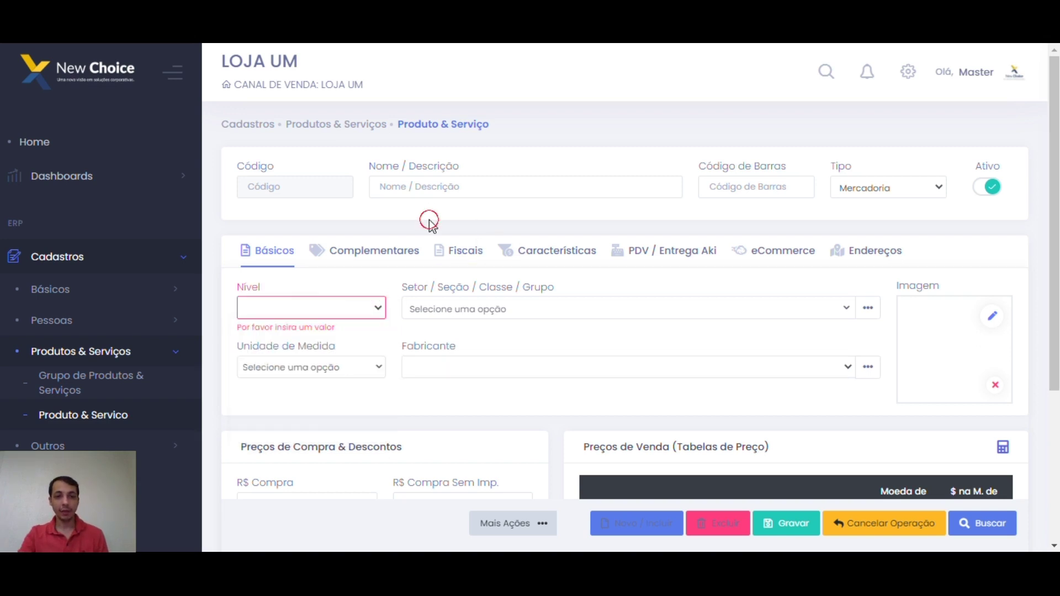
{"action": "left_click", "coordinate": [376, 309]}
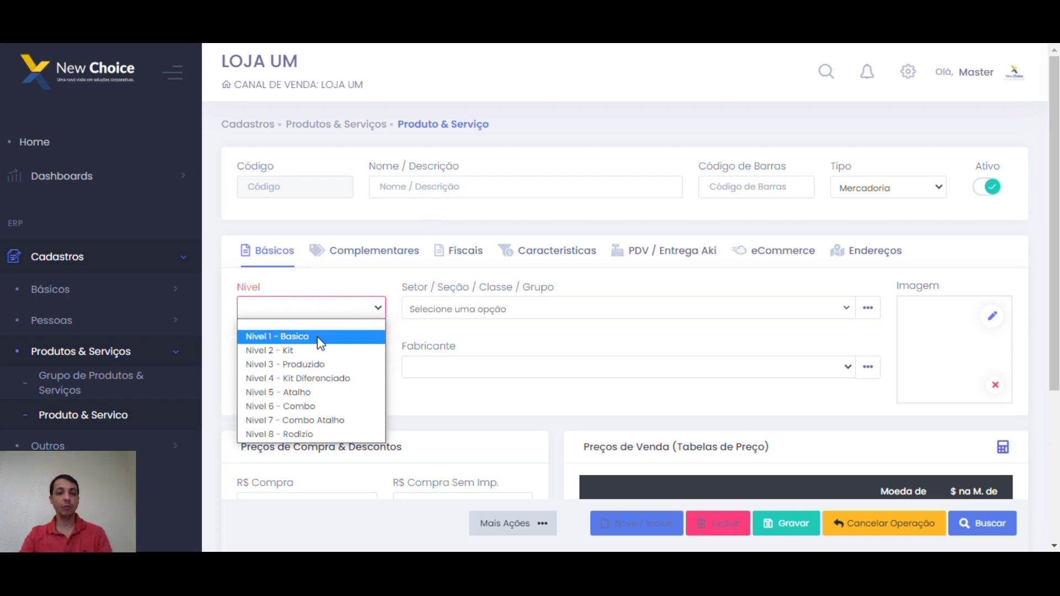
{"action": "left_click", "coordinate": [310, 312]}
{"action": "left_click", "coordinate": [323, 315]}
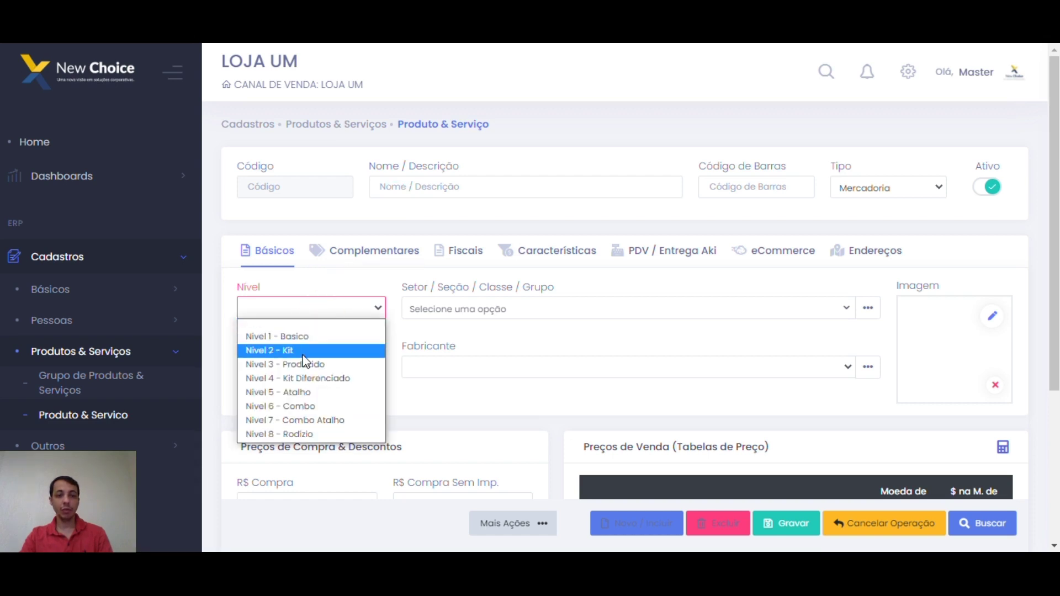
{"action": "left_click", "coordinate": [476, 222]}
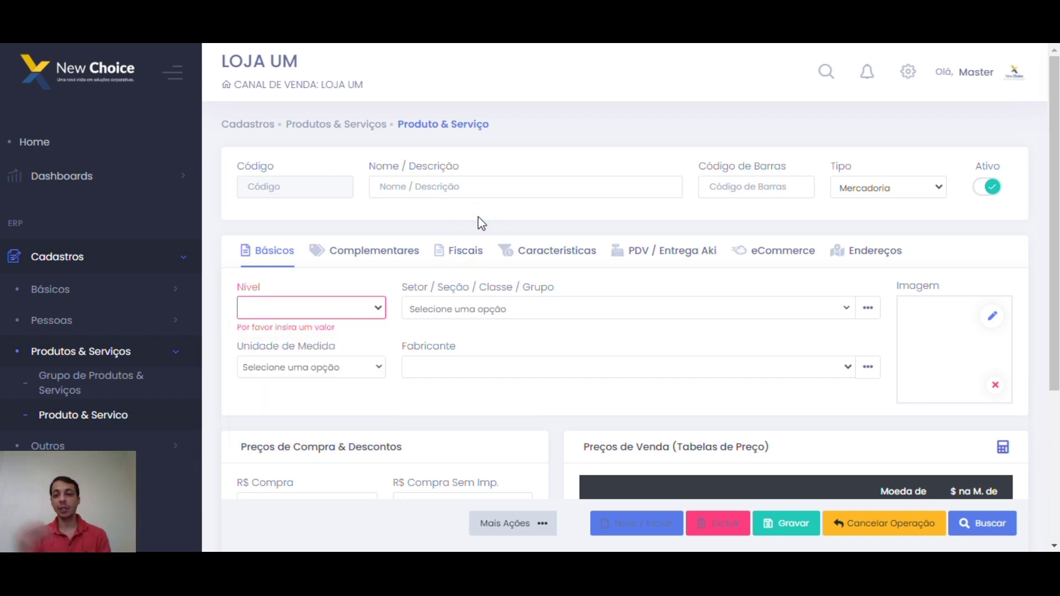
Search the registered products and services for the group Pratos Principais. and look through the results
{"action": "left_click", "coordinate": [983, 525]}
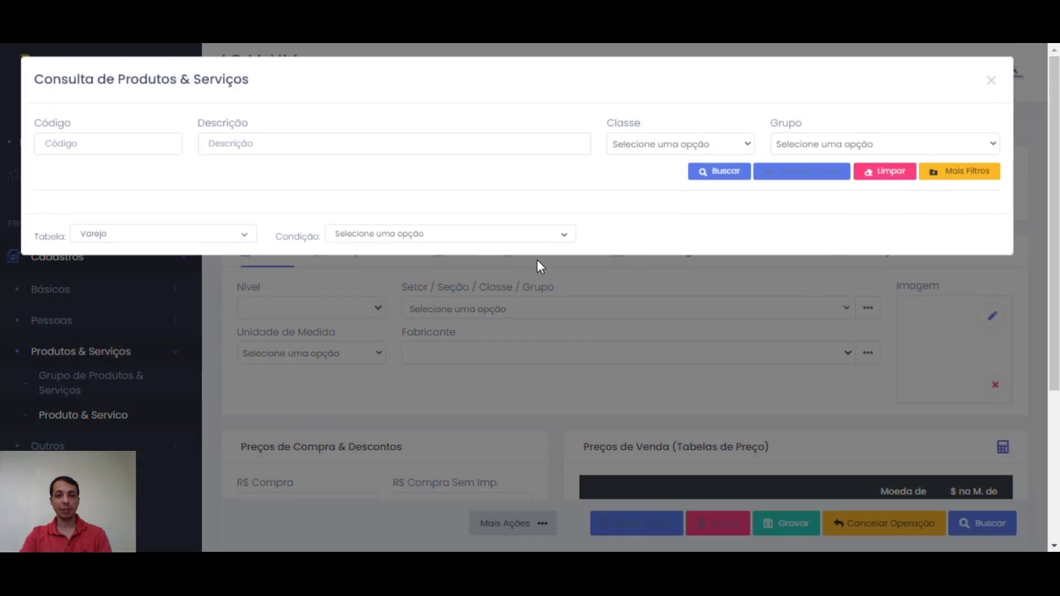
{"action": "left_click", "coordinate": [813, 159]}
{"action": "scroll", "coordinate": [859, 402], "scroll_direction": "down", "scroll_amount": 3}
{"action": "type", "text": "pro"}
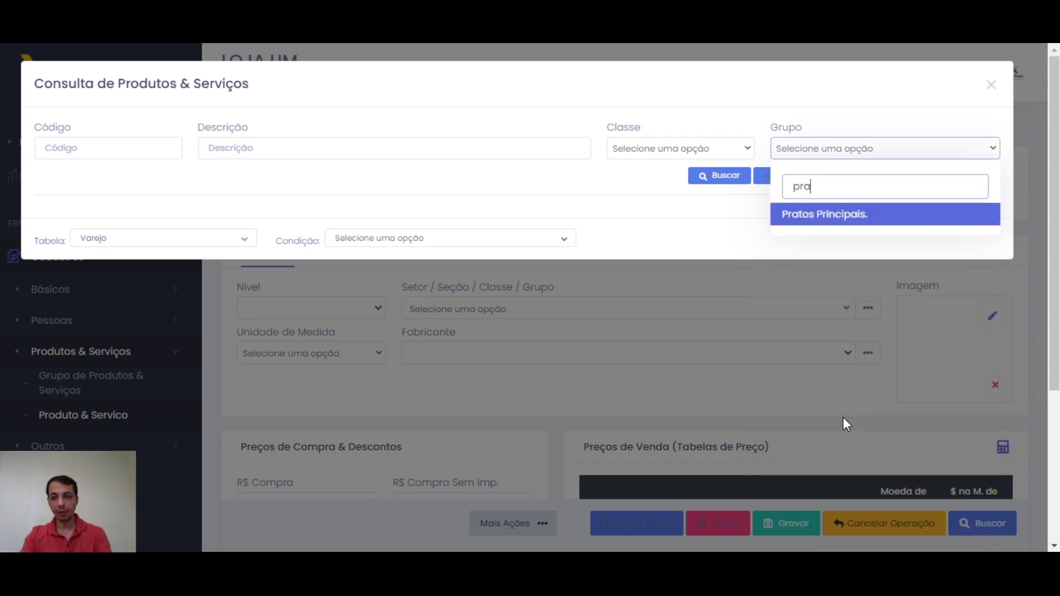
{"action": "left_click", "coordinate": [824, 214]}
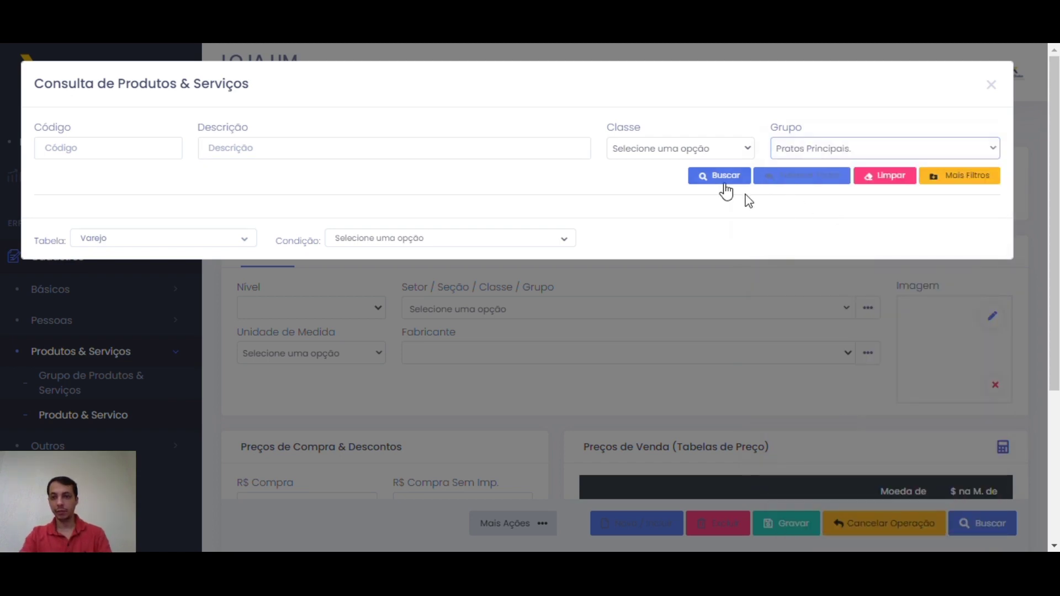
{"action": "left_click", "coordinate": [720, 177]}
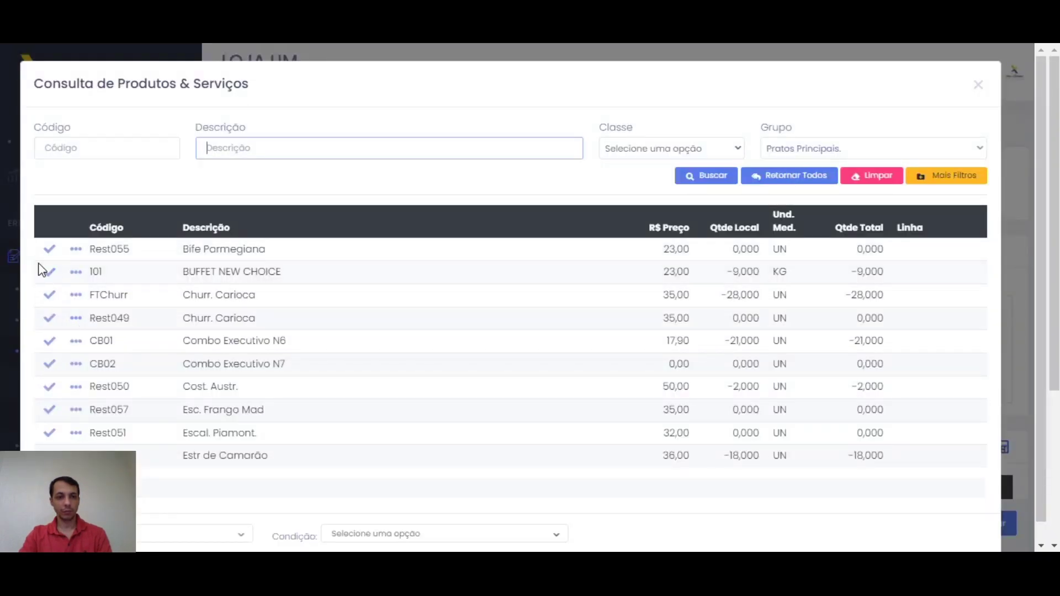
{"action": "scroll", "coordinate": [257, 407], "scroll_direction": "down", "scroll_amount": 1}
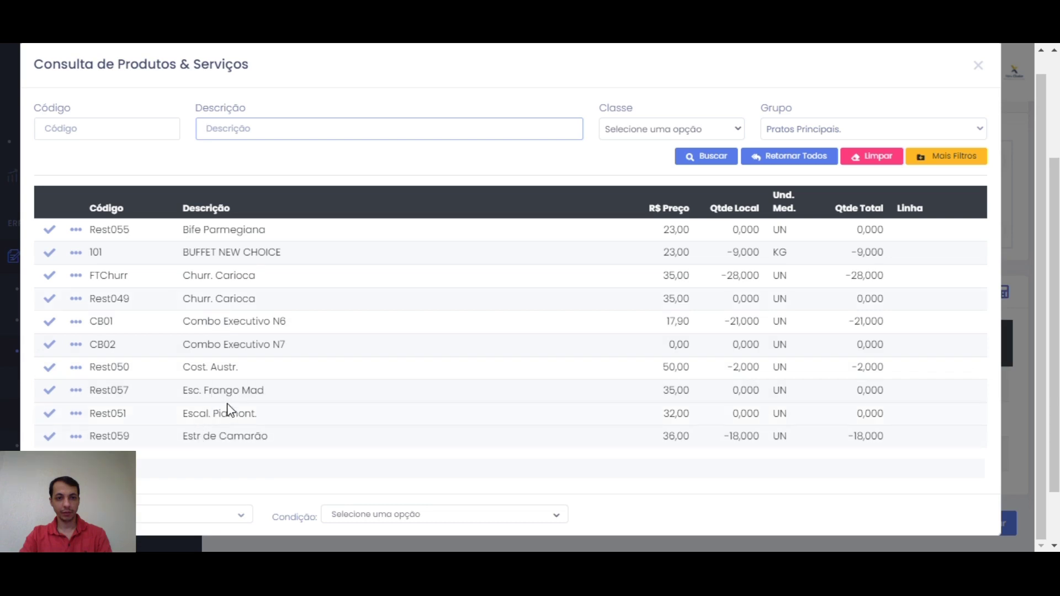
{"action": "scroll", "coordinate": [238, 395], "scroll_direction": "down", "scroll_amount": 1}
{"action": "scroll", "coordinate": [237, 394], "scroll_direction": "up", "scroll_amount": 1}
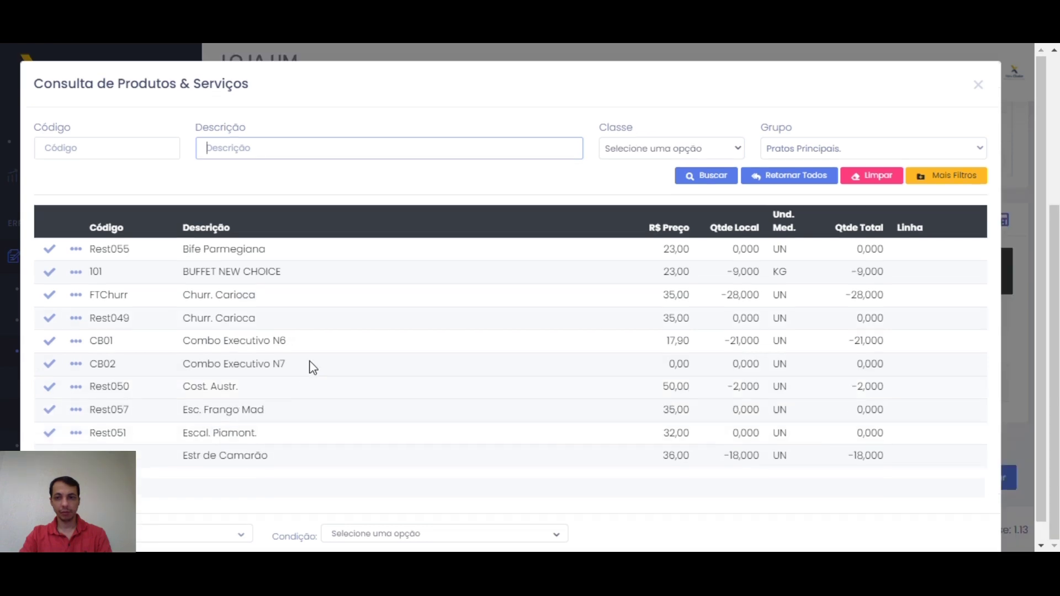
{"action": "left_click", "coordinate": [330, 83]}
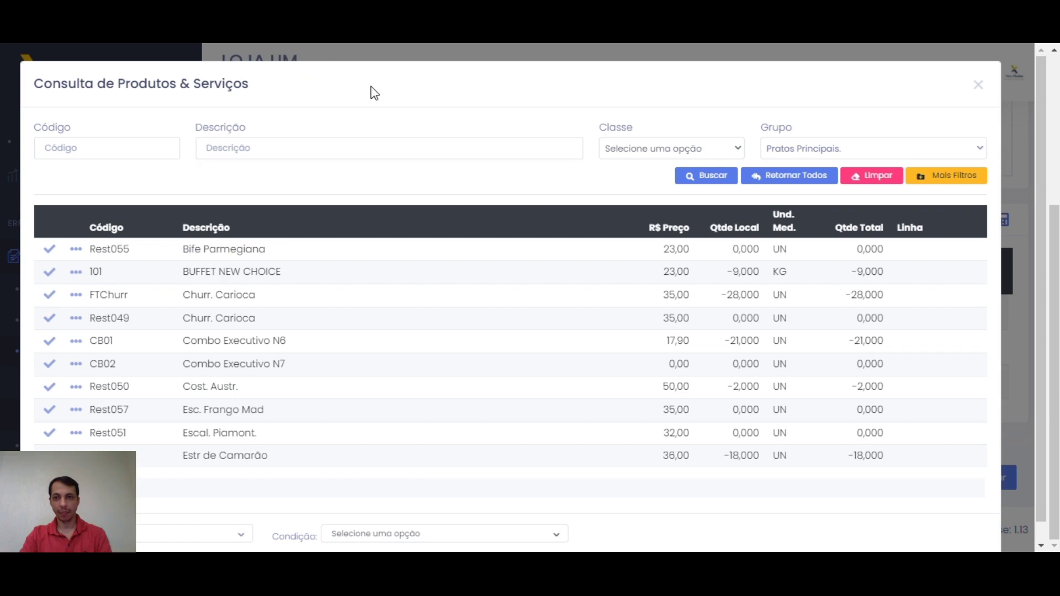
Narrow the product search to Nível 2 - Kit and load the product Estrog. M. Francês (Rest044)
{"action": "left_click", "coordinate": [966, 183]}
{"action": "left_click", "coordinate": [926, 232]}
{"action": "left_click", "coordinate": [893, 271]}
{"action": "left_click", "coordinate": [706, 298]}
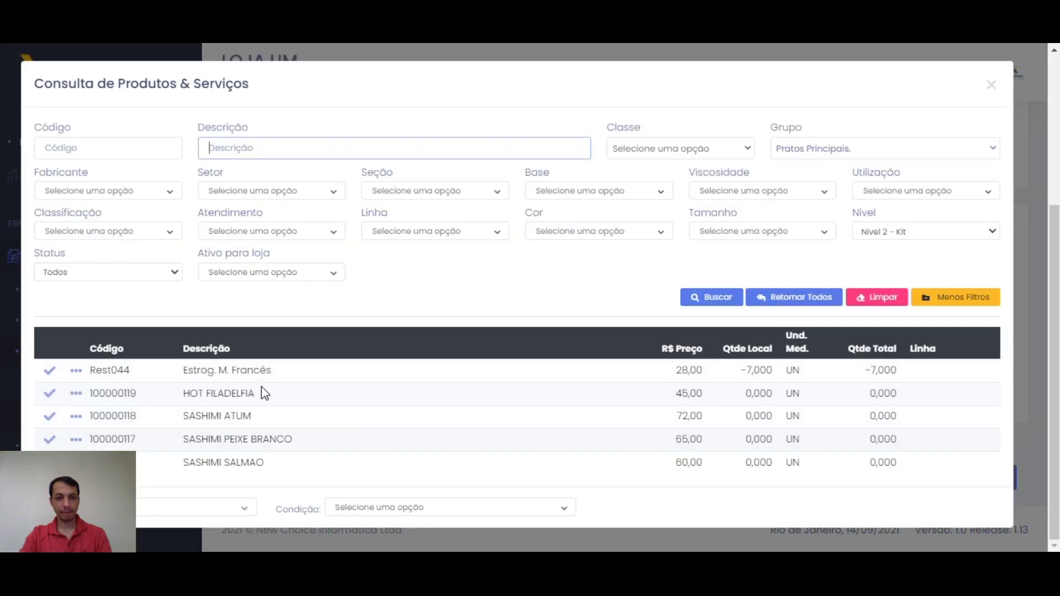
{"action": "left_click", "coordinate": [49, 370]}
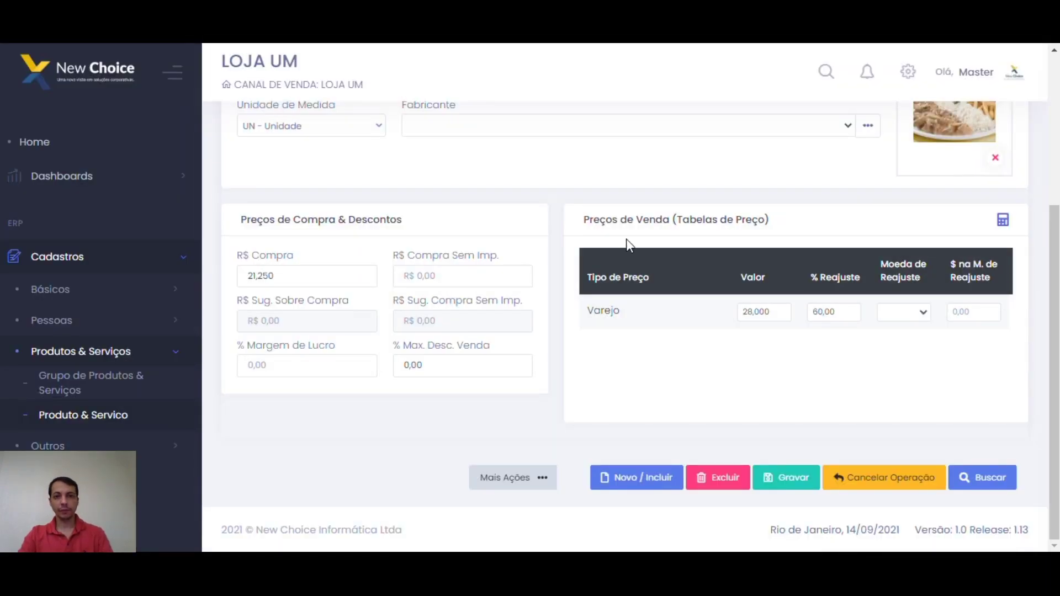
Review the loaded product's name and level, and open its Componentes / Ficha Técnica
{"action": "scroll", "coordinate": [626, 245], "scroll_direction": "up", "scroll_amount": 1}
{"action": "scroll", "coordinate": [626, 246], "scroll_direction": "up", "scroll_amount": 4}
{"action": "left_click_drag", "start_coordinate": [516, 186], "coordinate": [382, 188]}
{"action": "left_click", "coordinate": [533, 188]}
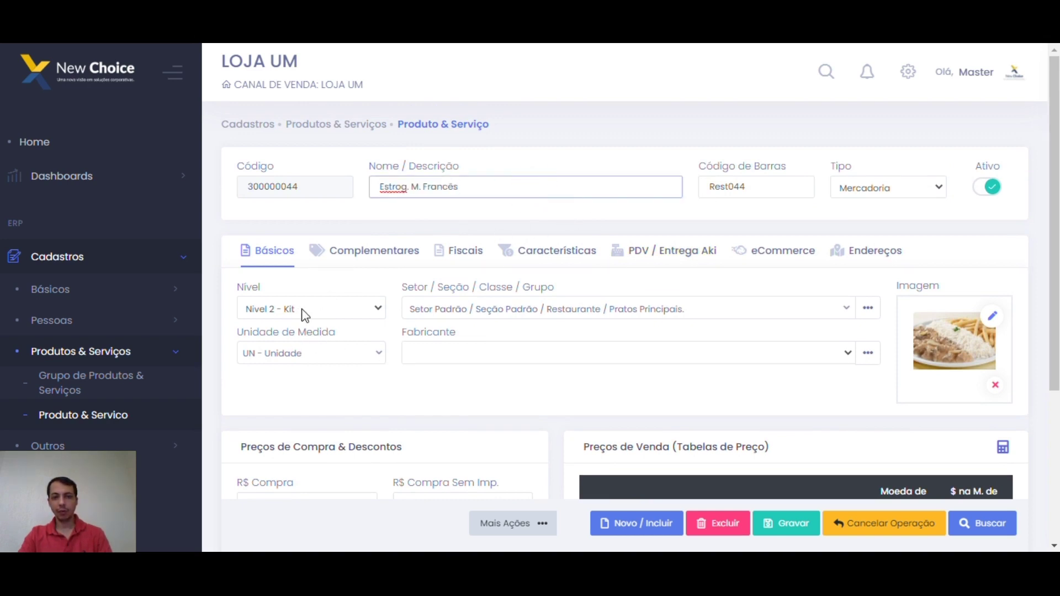
{"action": "left_click", "coordinate": [547, 530]}
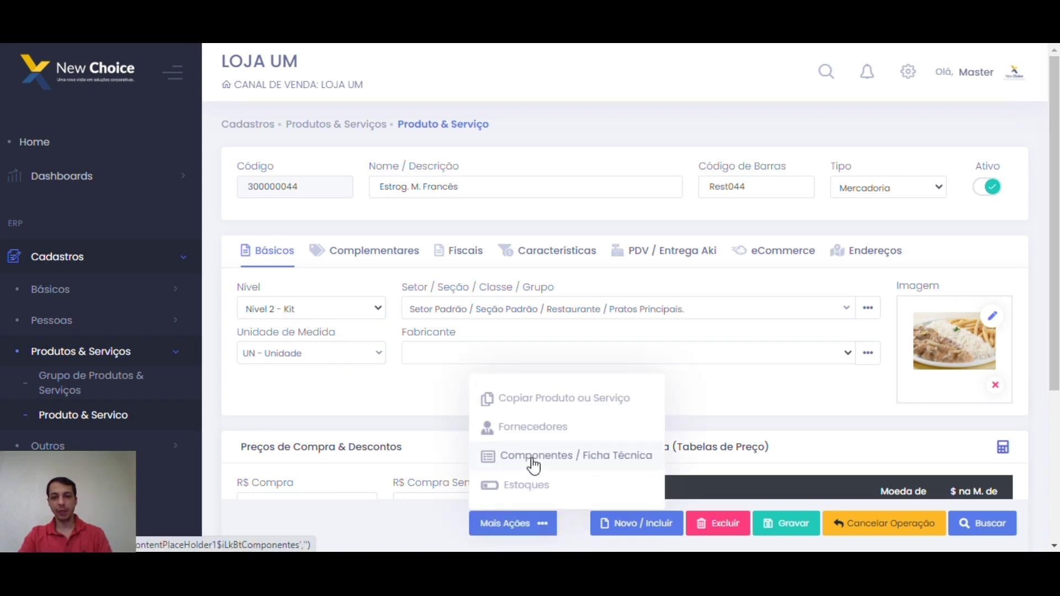
{"action": "left_click", "coordinate": [596, 462]}
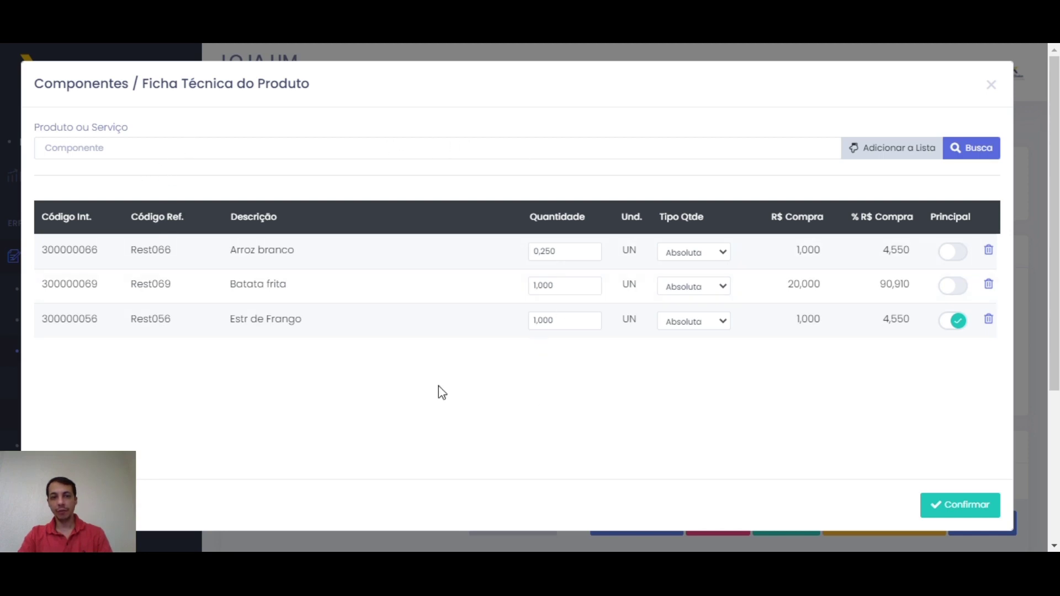
Add Batata Noisete (Rest070) to the kit's component list
{"action": "left_click", "coordinate": [212, 151]}
{"action": "type", "text": "bata"}
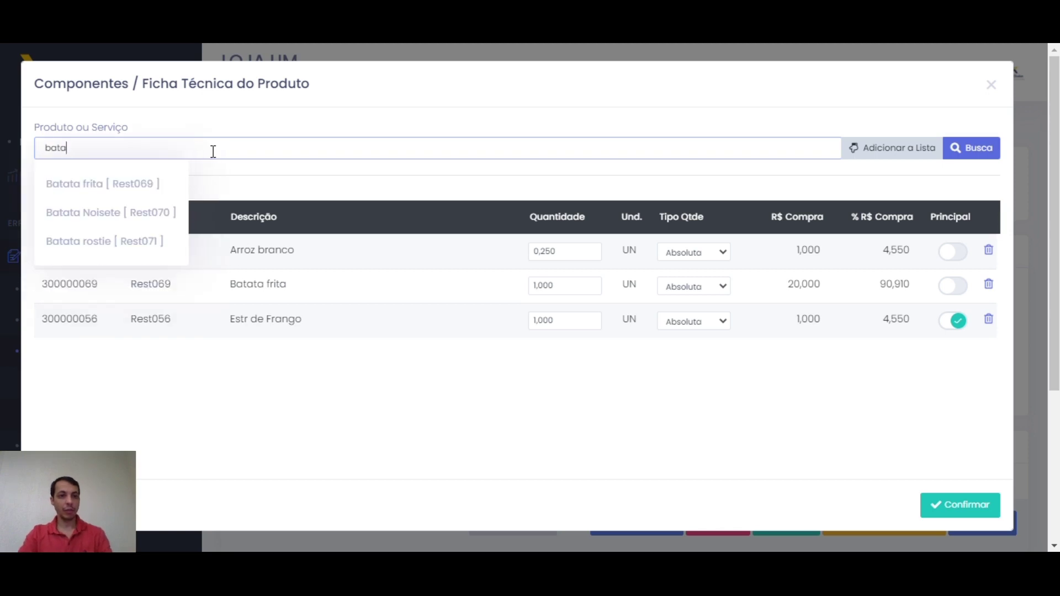
{"action": "left_click", "coordinate": [93, 219]}
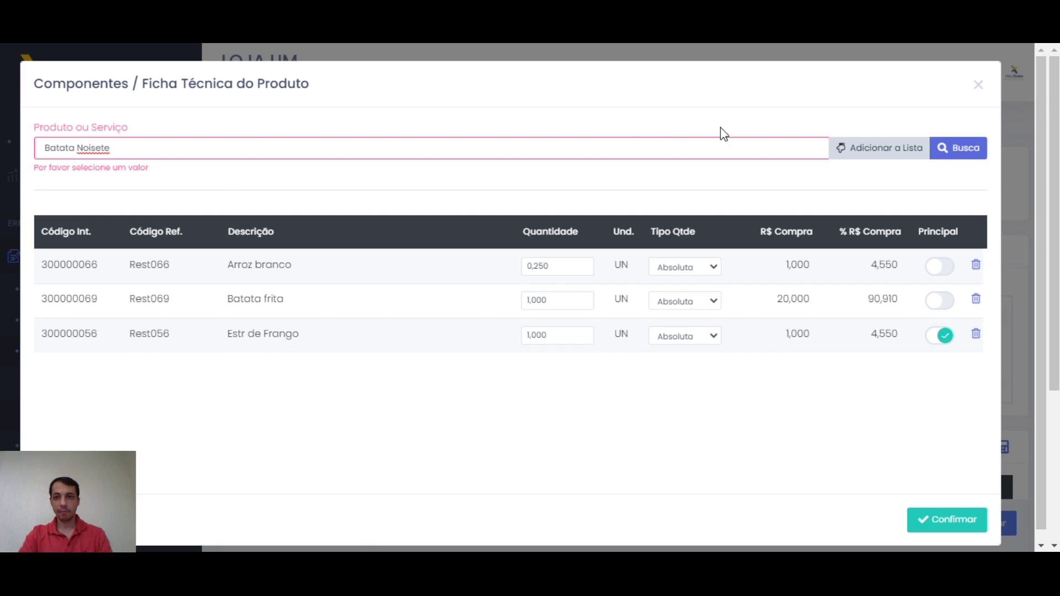
{"action": "left_click", "coordinate": [873, 149]}
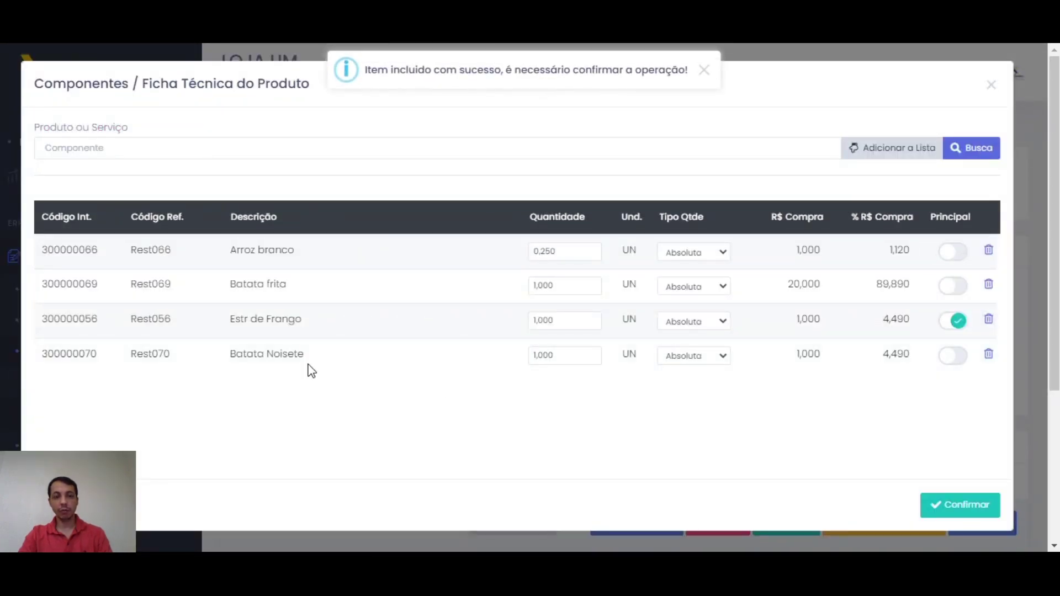
{"action": "left_click", "coordinate": [690, 73]}
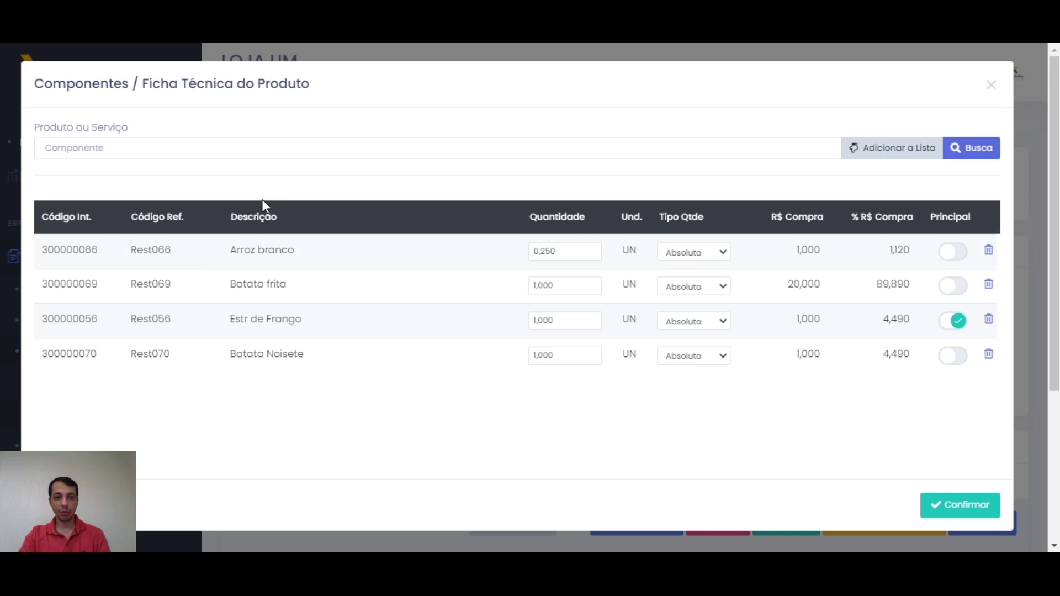
Examine each component in the kit's technical sheet together with its quantity
{"action": "left_click_drag", "start_coordinate": [227, 251], "coordinate": [502, 253]}
{"action": "left_click", "coordinate": [555, 249]}
{"action": "left_click", "coordinate": [304, 261]}
{"action": "double_click", "coordinate": [583, 286]}
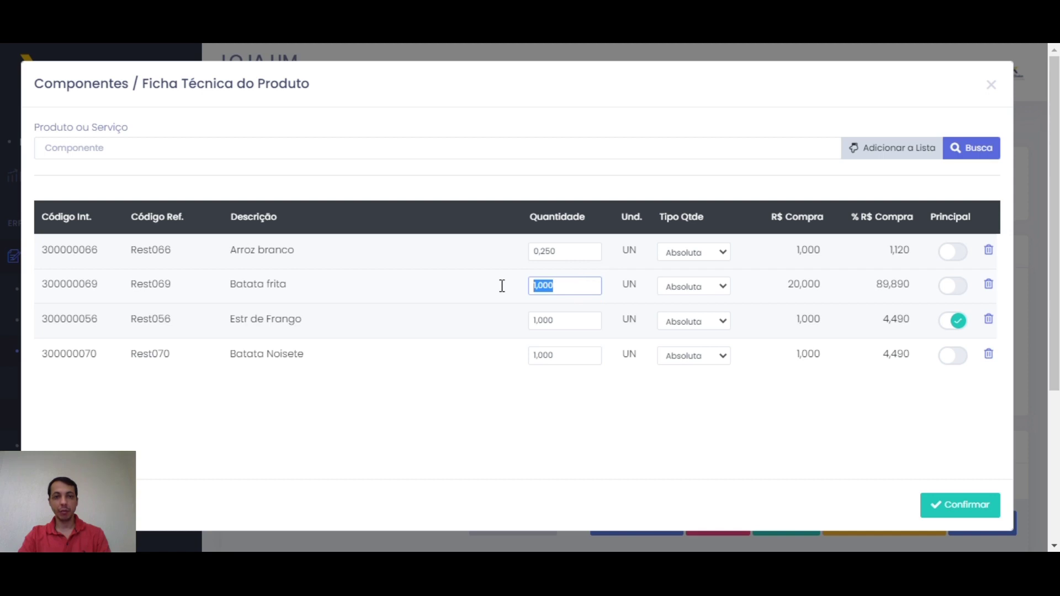
{"action": "left_click_drag", "start_coordinate": [232, 285], "coordinate": [344, 292]}
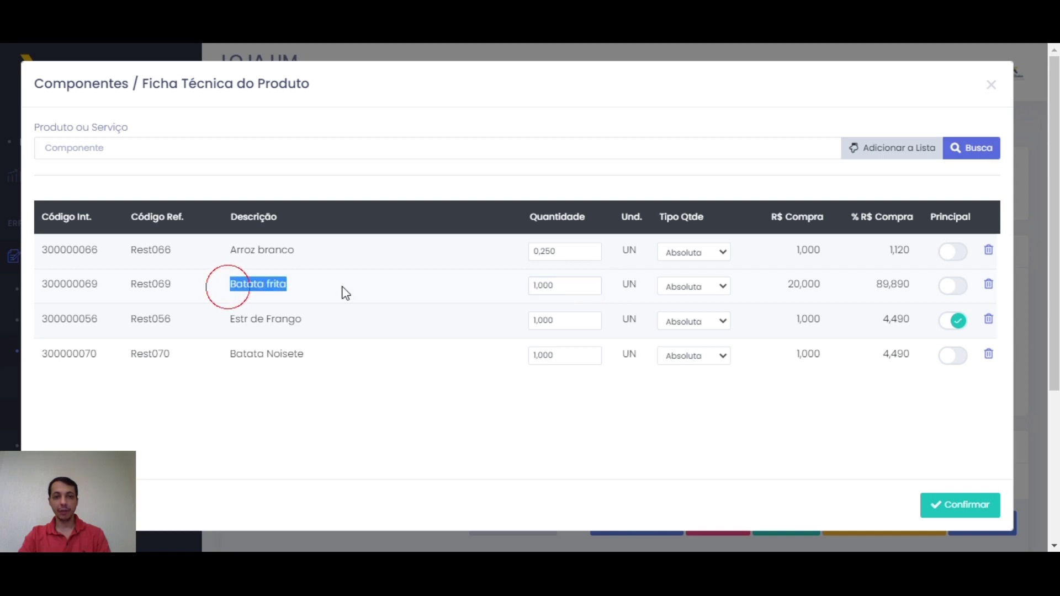
{"action": "left_click", "coordinate": [559, 322]}
{"action": "left_click_drag", "start_coordinate": [229, 319], "coordinate": [388, 338]}
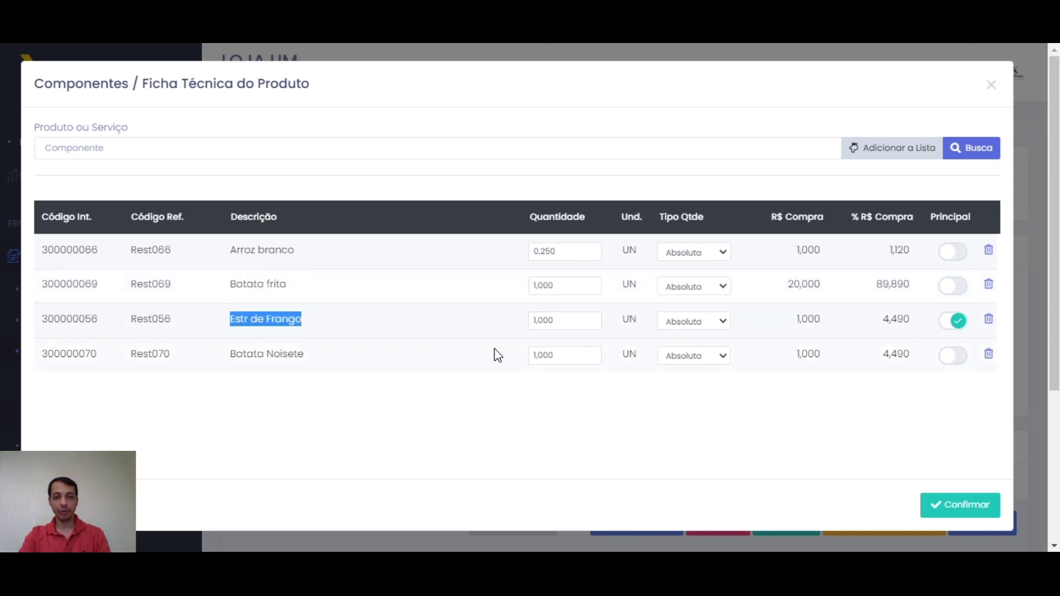
{"action": "left_click", "coordinate": [567, 357]}
{"action": "left_click", "coordinate": [235, 354]}
{"action": "left_click", "coordinate": [403, 383]}
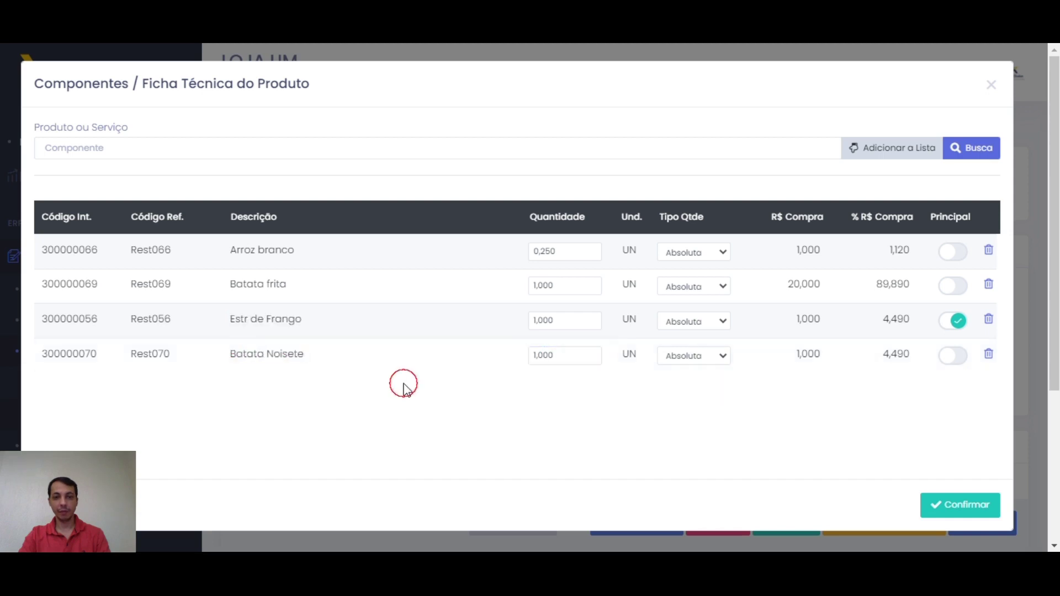
Compare the quantities of Arroz branco and Batata frita, focusing on the Batata frita component
{"action": "double_click", "coordinate": [572, 252]}
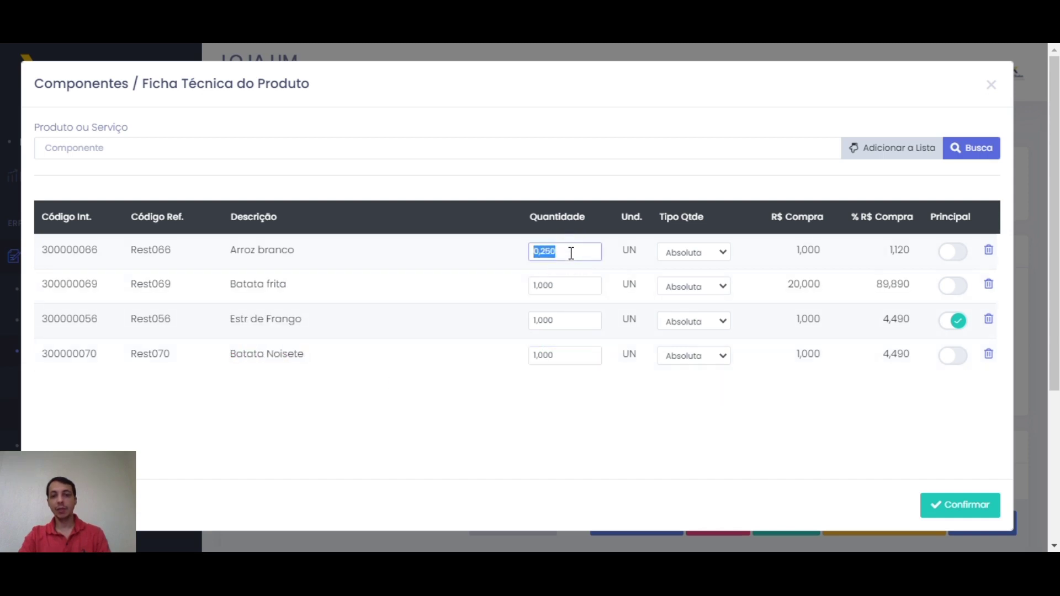
{"action": "double_click", "coordinate": [564, 287]}
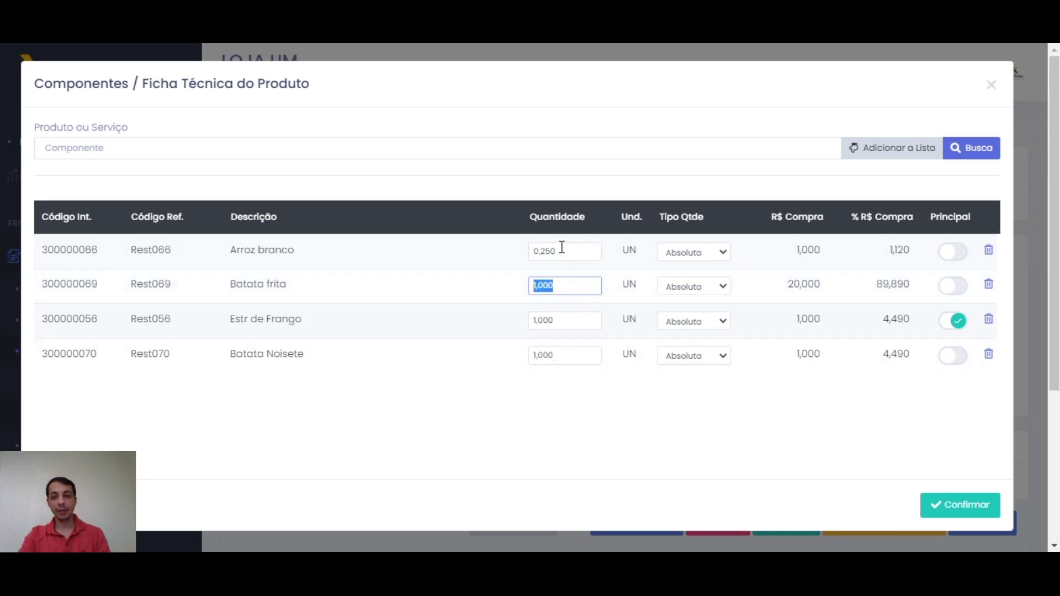
{"action": "left_click_drag", "start_coordinate": [233, 282], "coordinate": [301, 289]}
{"action": "left_click", "coordinate": [343, 293]}
{"action": "left_click", "coordinate": [574, 287]}
{"action": "left_click", "coordinate": [486, 291]}
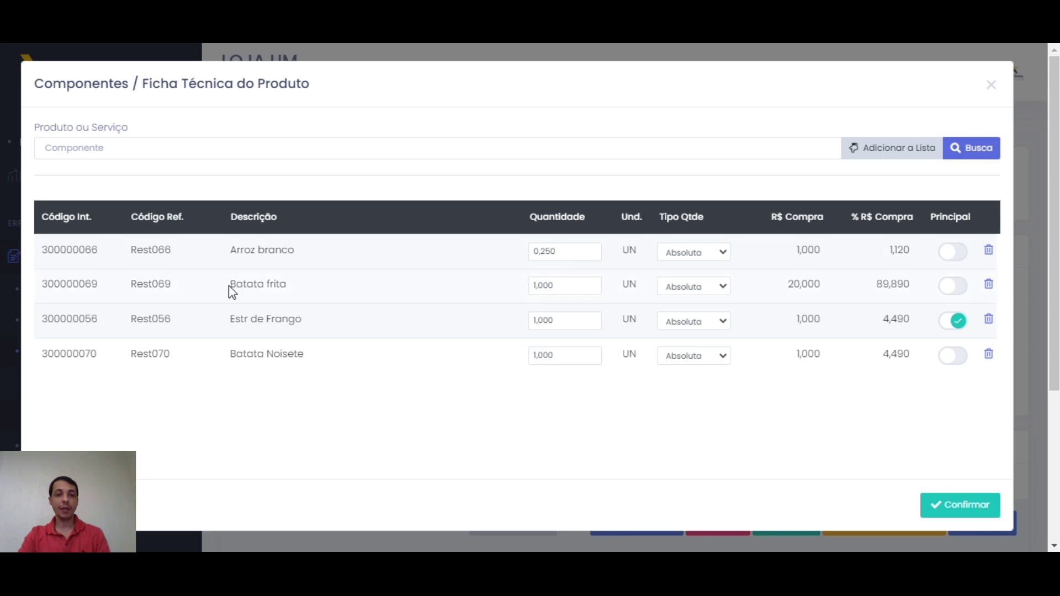
{"action": "left_click_drag", "start_coordinate": [230, 287], "coordinate": [299, 292]}
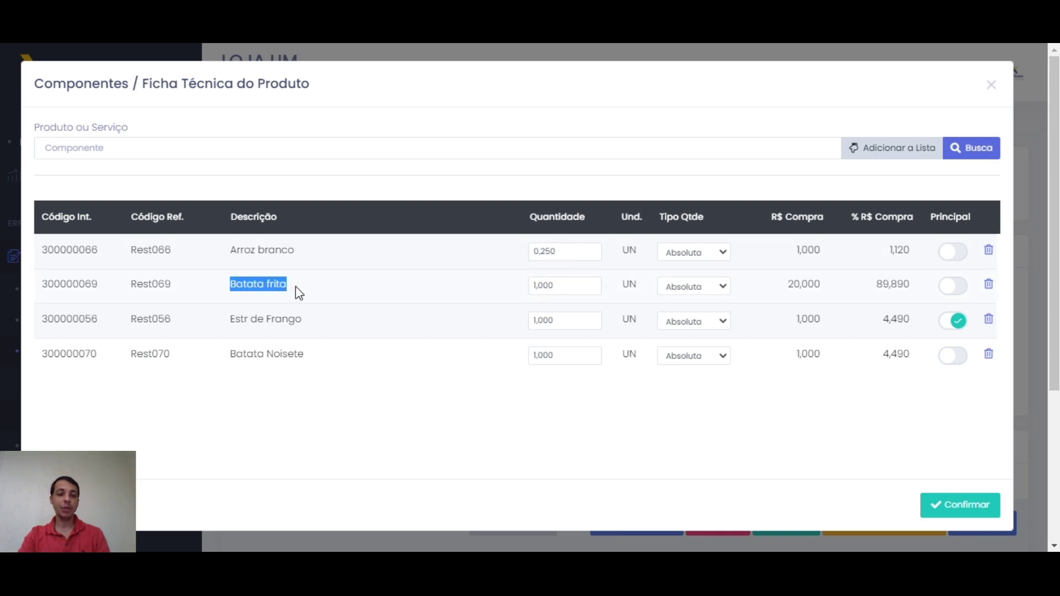
{"action": "left_click", "coordinate": [343, 288]}
{"action": "left_click", "coordinate": [571, 286]}
{"action": "left_click", "coordinate": [486, 286]}
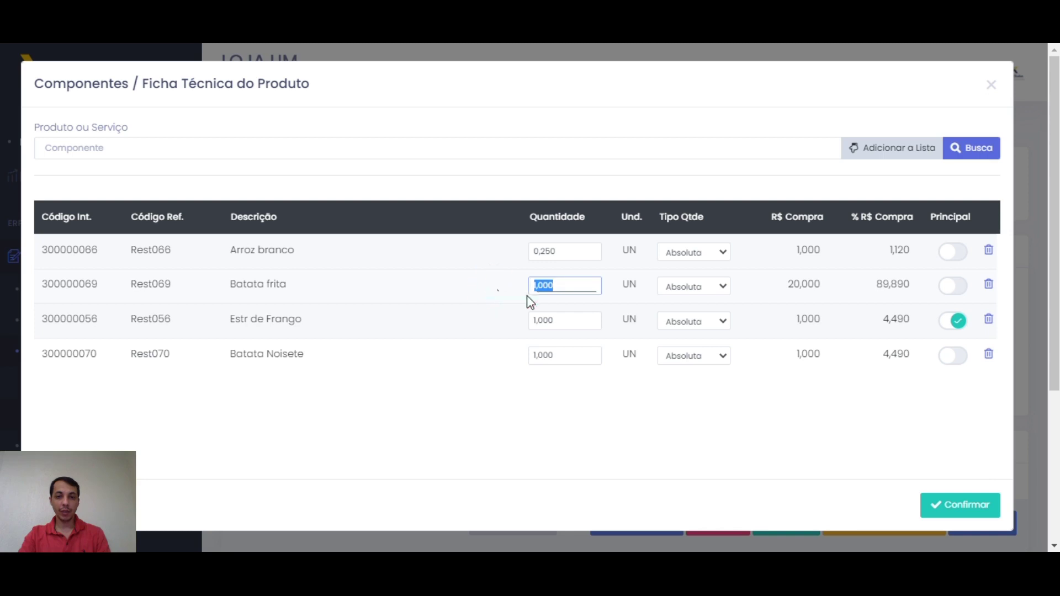
{"action": "left_click_drag", "start_coordinate": [231, 284], "coordinate": [330, 289]}
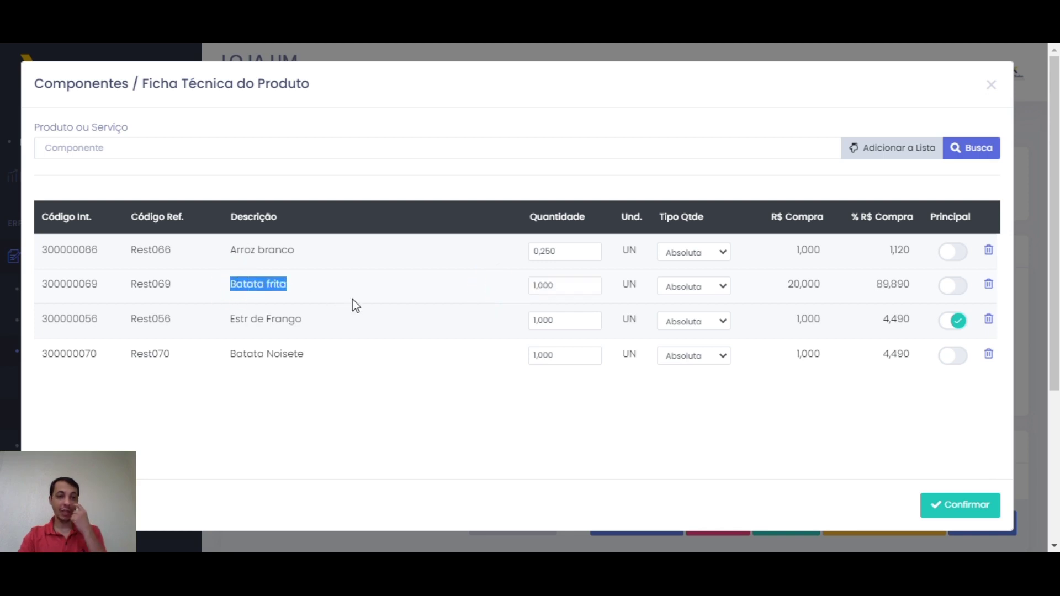
{"action": "double_click", "coordinate": [227, 284]}
{"action": "left_click", "coordinate": [287, 289]}
{"action": "double_click", "coordinate": [241, 286]}
{"action": "left_click", "coordinate": [315, 291]}
{"action": "left_click_drag", "start_coordinate": [230, 284], "coordinate": [325, 286]}
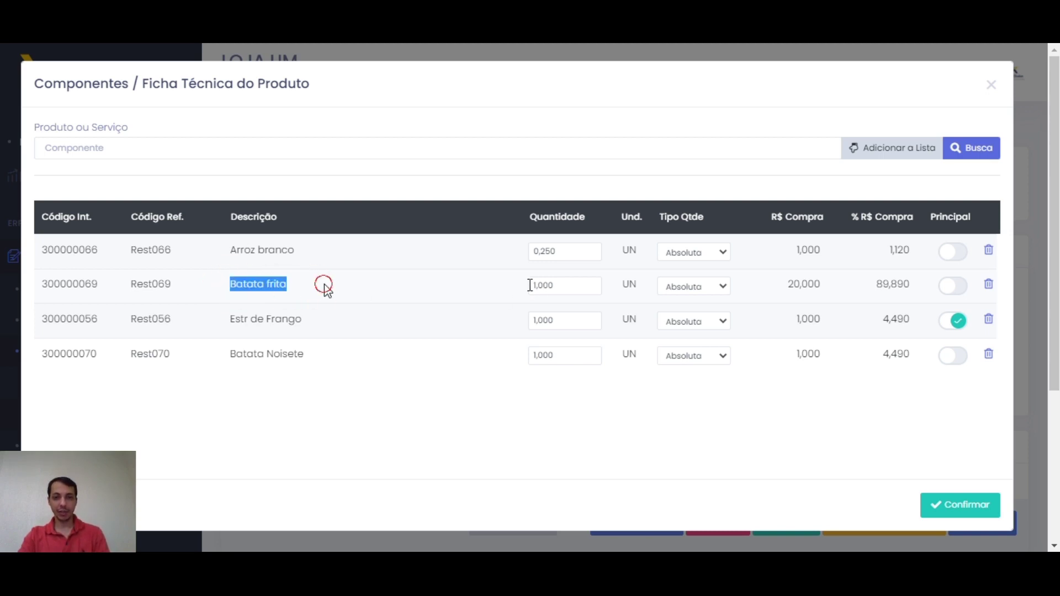
{"action": "left_click", "coordinate": [313, 288]}
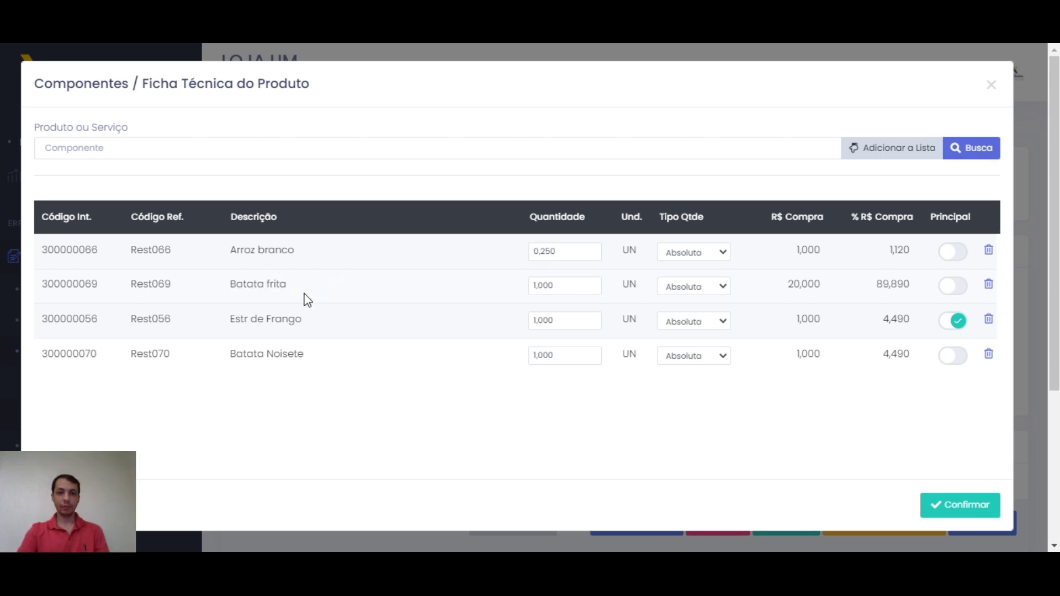
Examine Batata frita's quantity and compare it with the quantities of the other components in the technical sheet
{"action": "left_click_drag", "start_coordinate": [561, 287], "coordinate": [529, 299]}
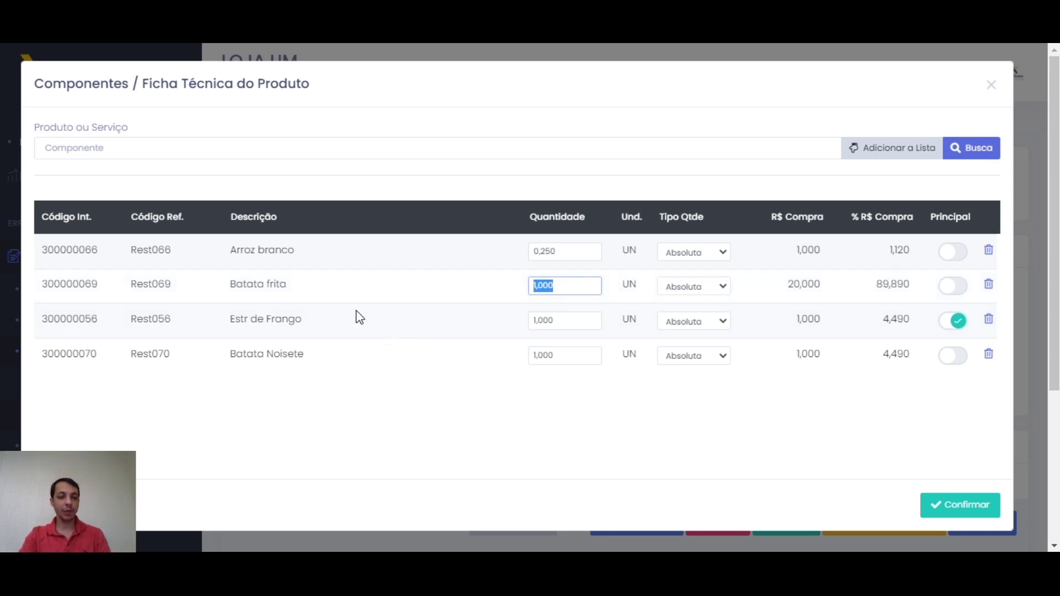
{"action": "left_click", "coordinate": [563, 285]}
{"action": "left_click_drag", "start_coordinate": [563, 285], "coordinate": [511, 293]}
{"action": "double_click", "coordinate": [578, 285]}
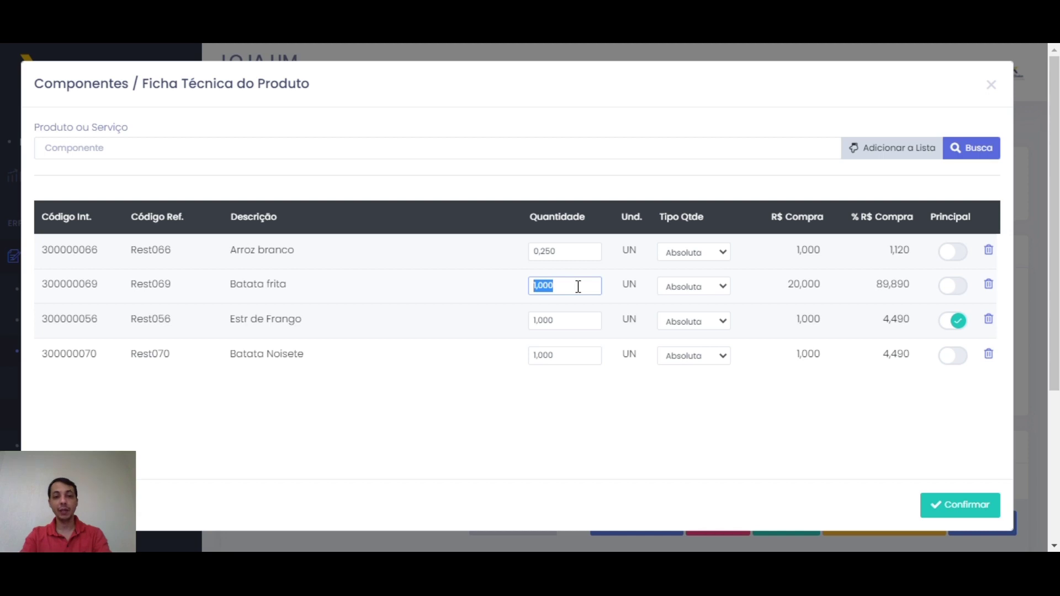
{"action": "left_click", "coordinate": [589, 256]}
{"action": "left_click", "coordinate": [573, 290]}
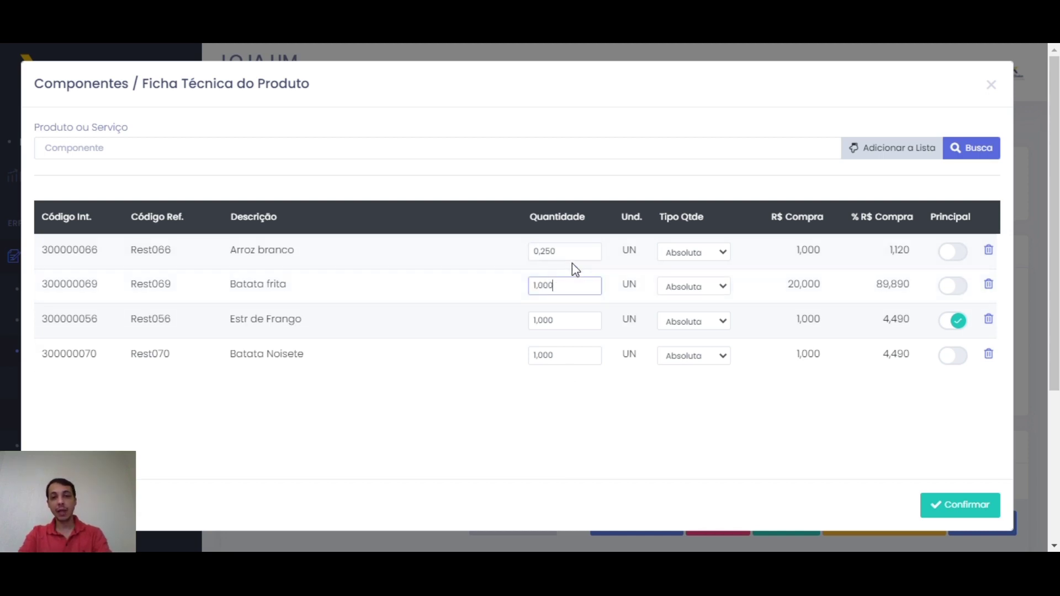
{"action": "left_click", "coordinate": [561, 251]}
{"action": "left_click", "coordinate": [559, 290]}
{"action": "left_click", "coordinate": [562, 317]}
{"action": "left_click", "coordinate": [565, 352]}
{"action": "left_click", "coordinate": [568, 323]}
{"action": "left_click", "coordinate": [570, 285]}
{"action": "left_click", "coordinate": [575, 252]}
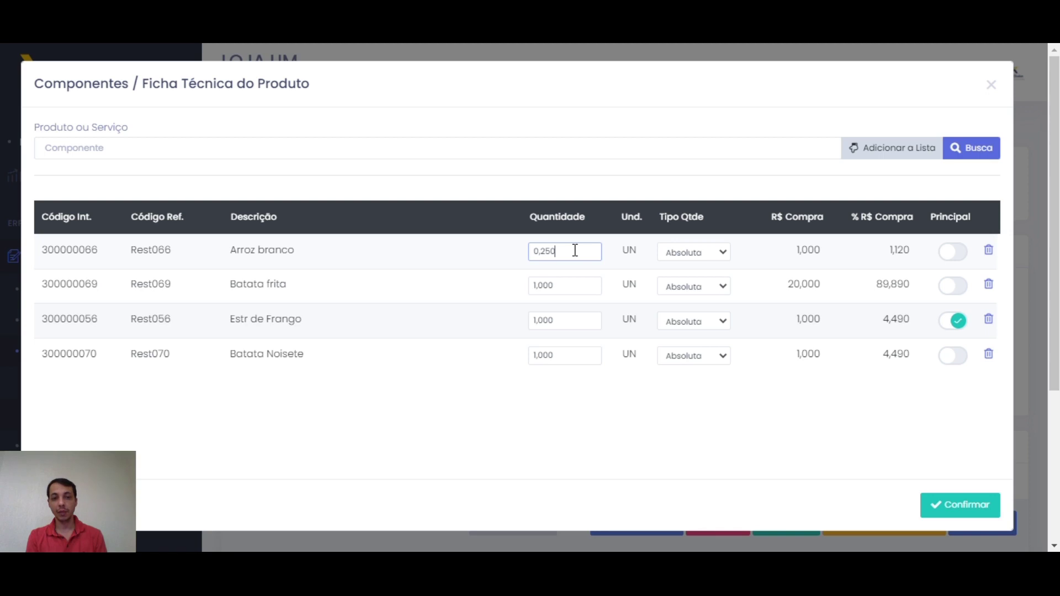
Review the Arroz branco and Batata frita descriptions together with their respective quantities
{"action": "left_click", "coordinate": [235, 251]}
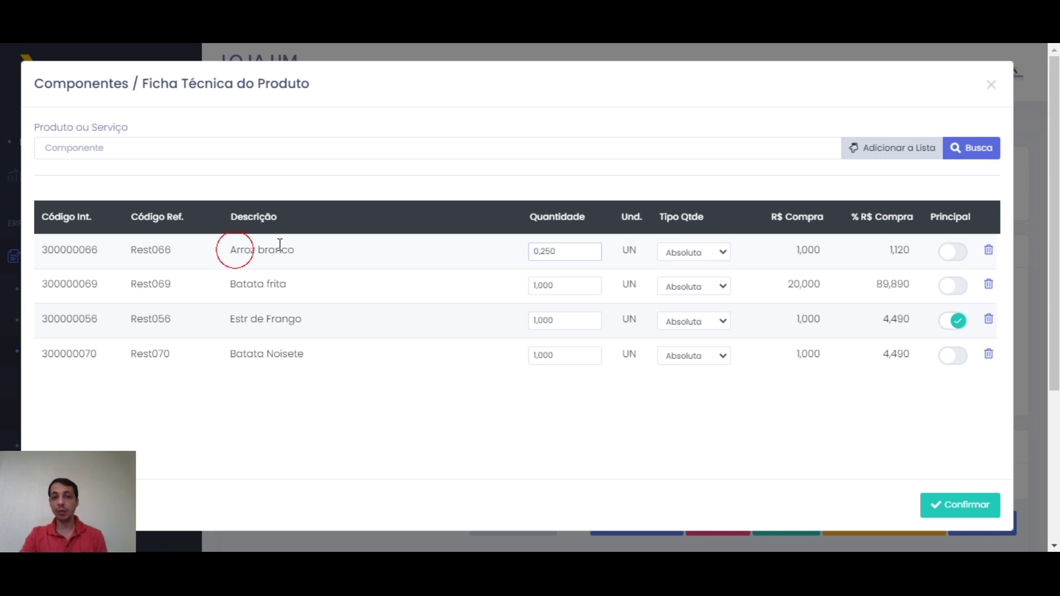
{"action": "left_click_drag", "start_coordinate": [280, 244], "coordinate": [317, 247]}
{"action": "left_click", "coordinate": [556, 250]}
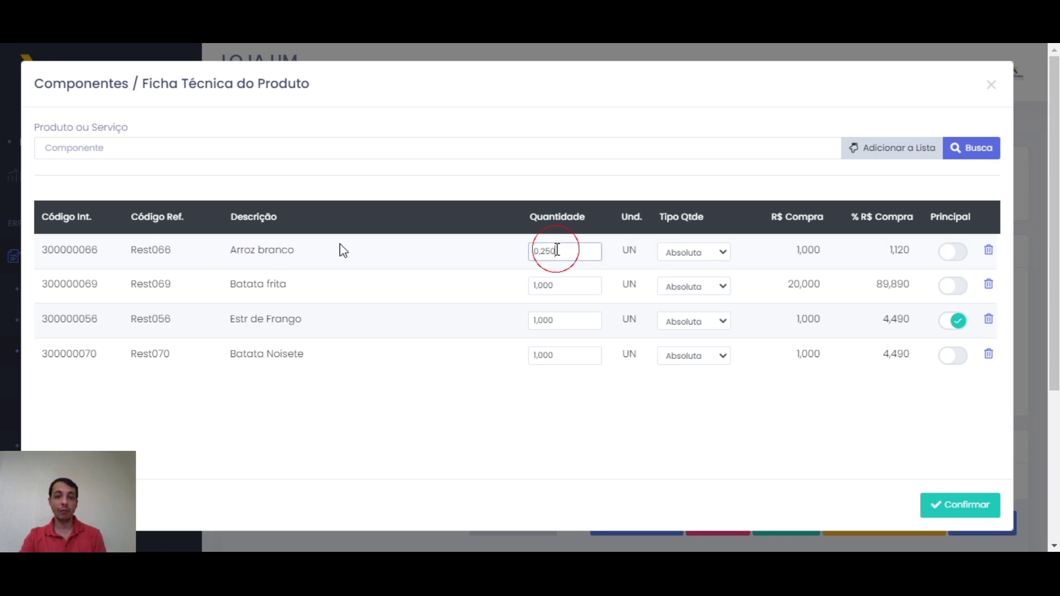
{"action": "left_click_drag", "start_coordinate": [237, 284], "coordinate": [288, 284]}
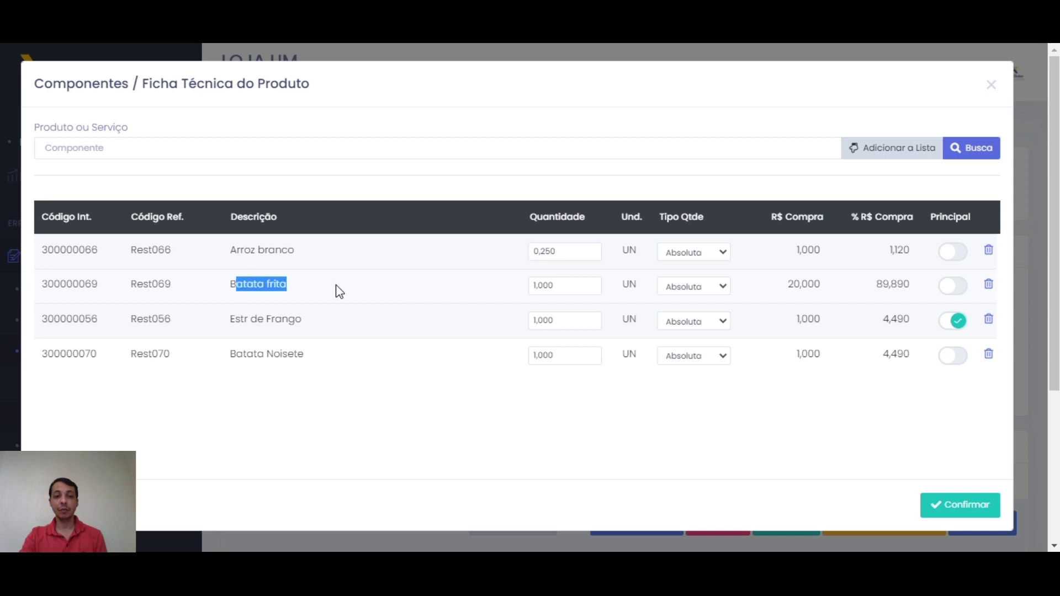
{"action": "double_click", "coordinate": [568, 286]}
{"action": "left_click", "coordinate": [449, 287]}
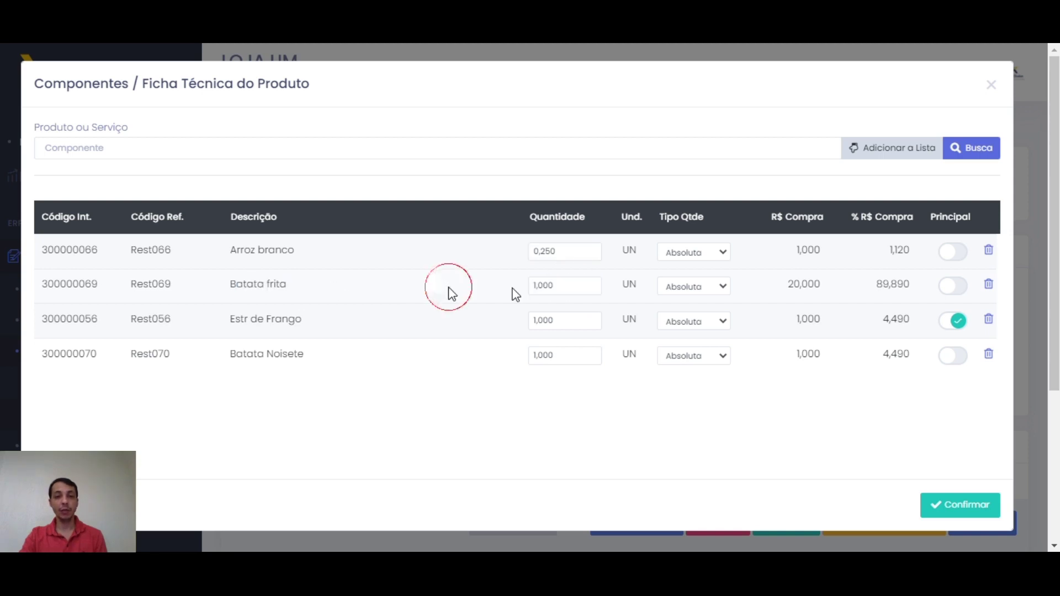
{"action": "double_click", "coordinate": [561, 286]}
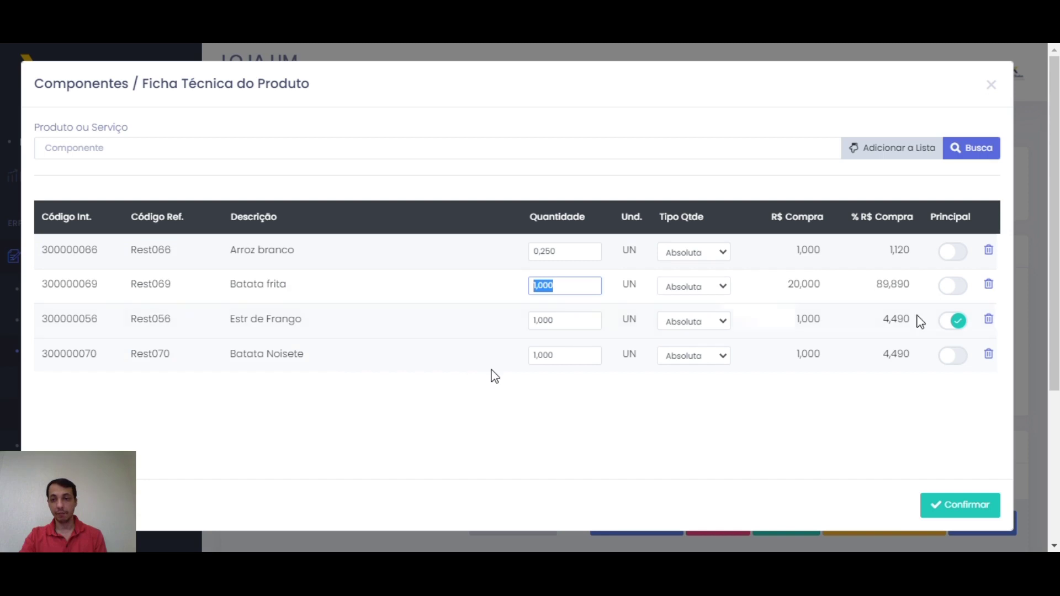
Try the Percentual quantity type on Batata frita, then return it to Absoluta
{"action": "left_click", "coordinate": [692, 251]}
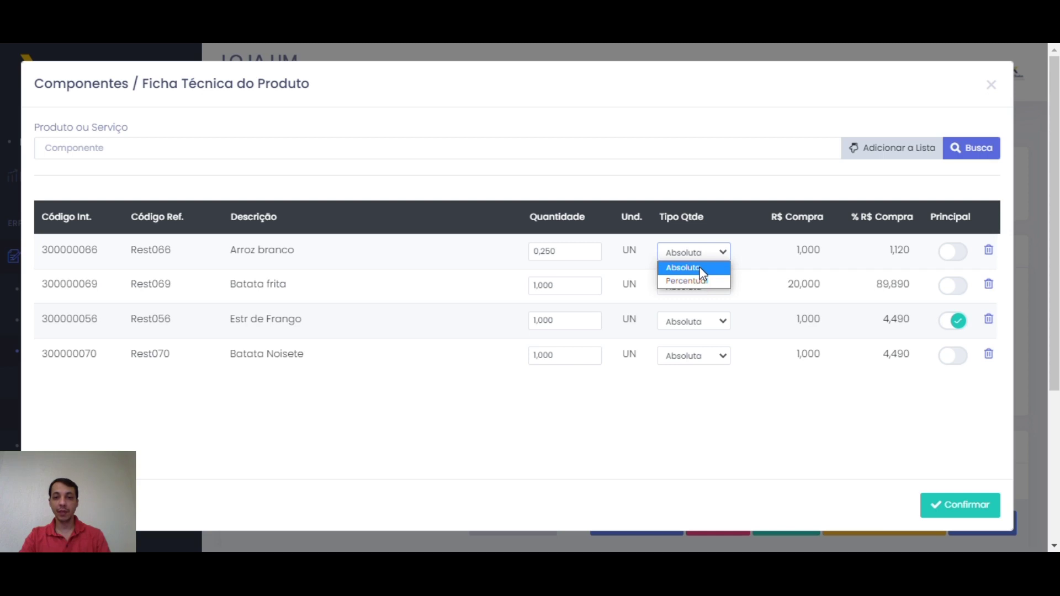
{"action": "left_click", "coordinate": [695, 254]}
{"action": "left_click", "coordinate": [694, 286]}
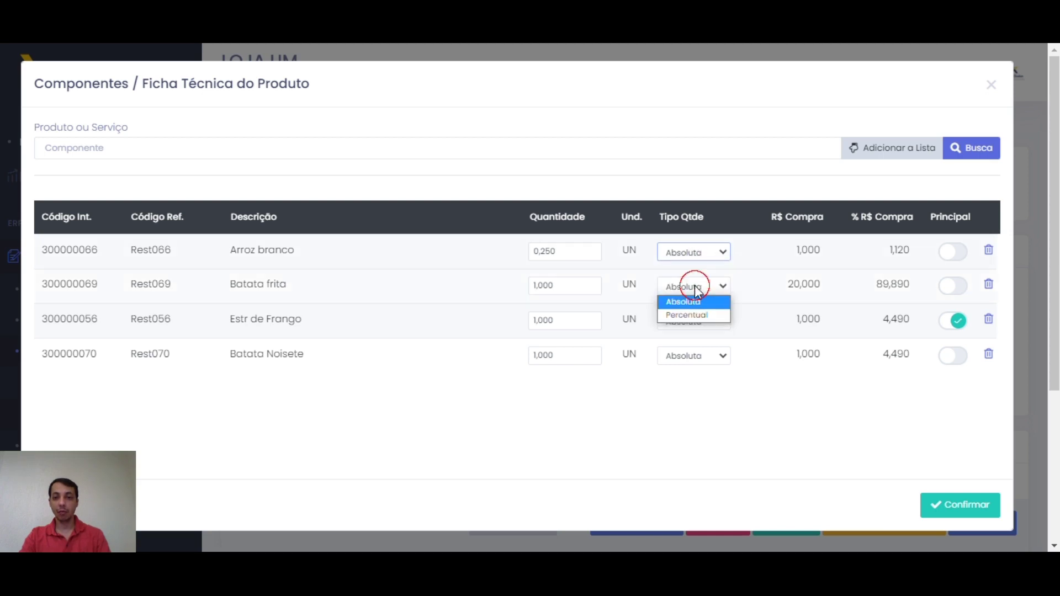
{"action": "left_click", "coordinate": [695, 316]}
{"action": "left_click", "coordinate": [566, 292]}
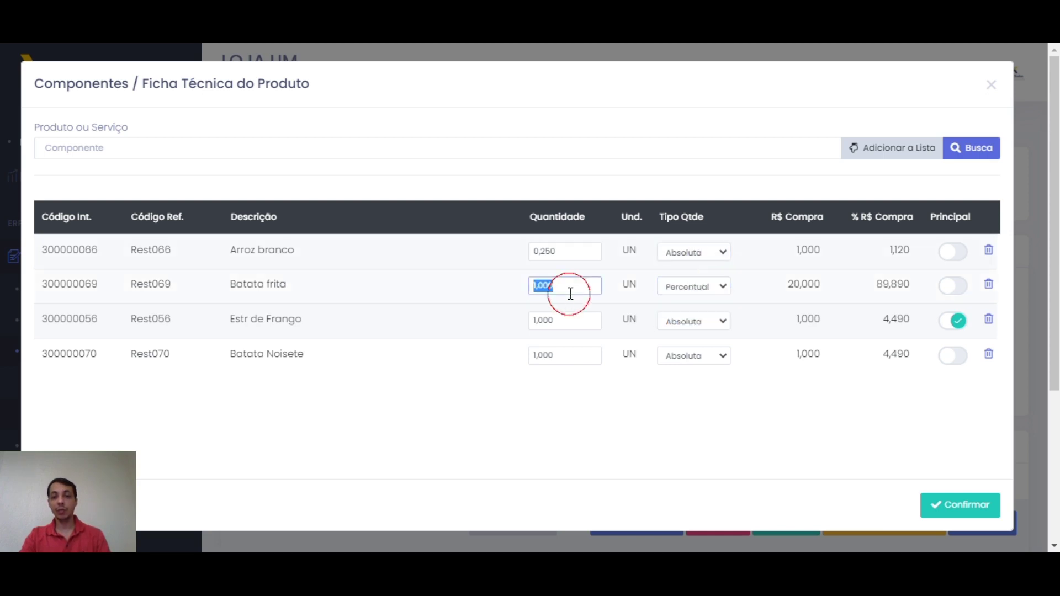
{"action": "left_click", "coordinate": [695, 292]}
{"action": "left_click", "coordinate": [700, 300]}
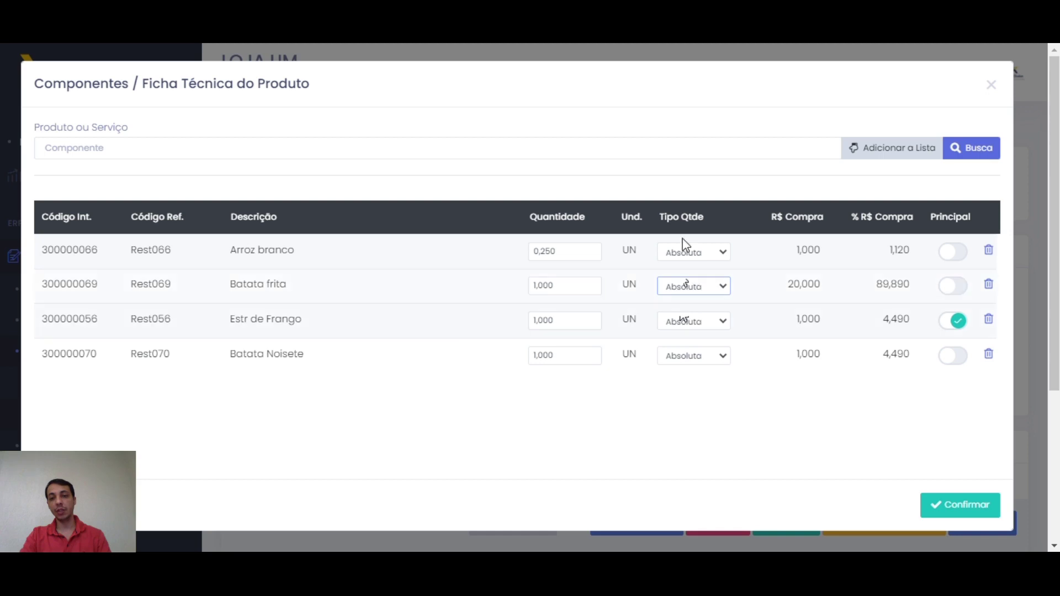
{"action": "left_click", "coordinate": [602, 412]}
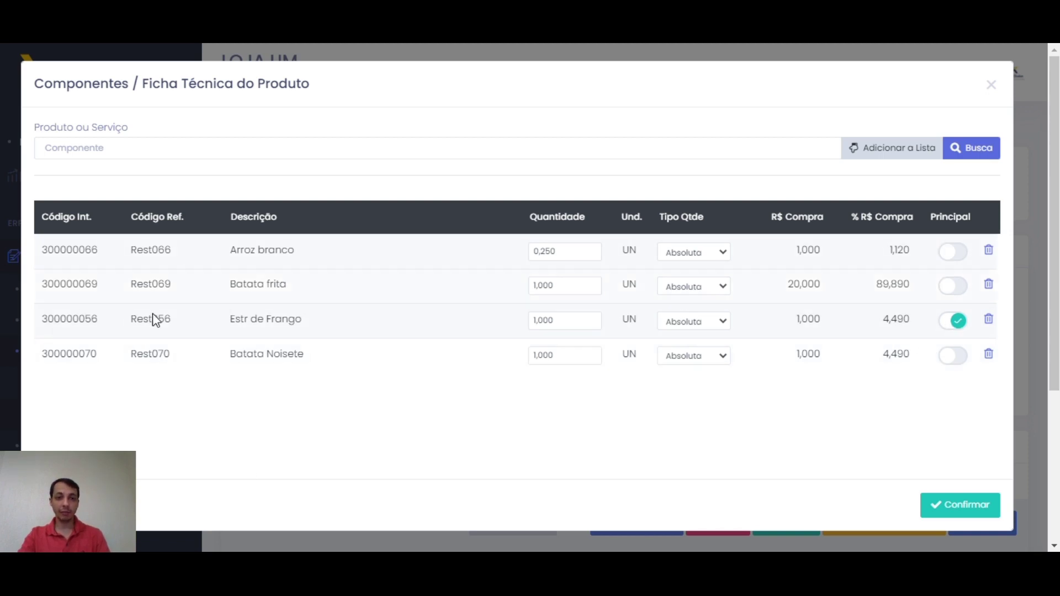
Examine Estr de Frango as a kit component alongside Arroz branco and its quantity
{"action": "left_click_drag", "start_coordinate": [230, 319], "coordinate": [307, 325]}
{"action": "left_click", "coordinate": [352, 325]}
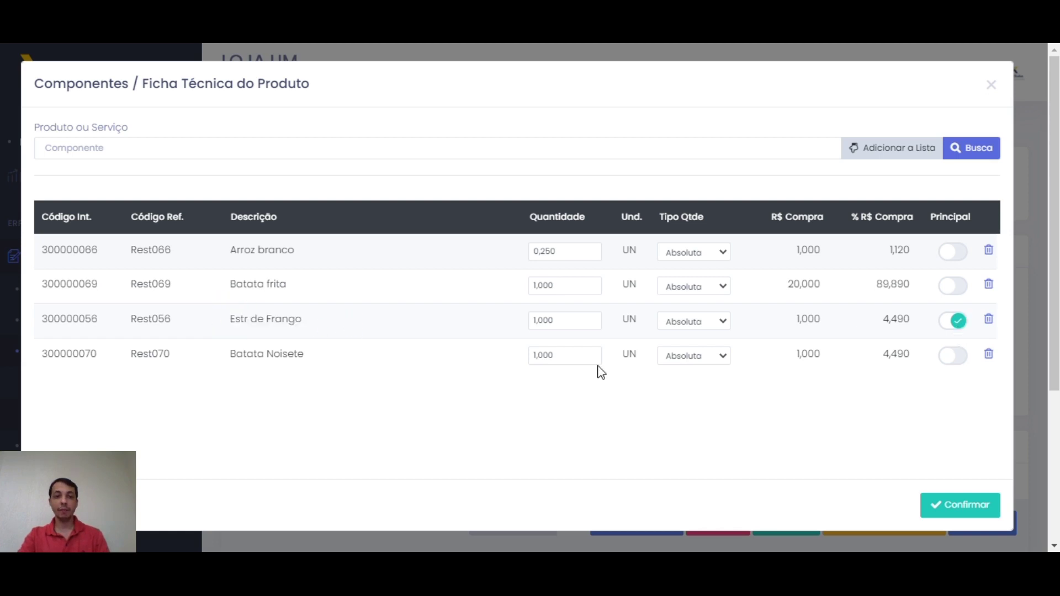
{"action": "left_click_drag", "start_coordinate": [250, 324], "coordinate": [304, 325]}
{"action": "left_click", "coordinate": [403, 395]}
{"action": "left_click", "coordinate": [287, 315]}
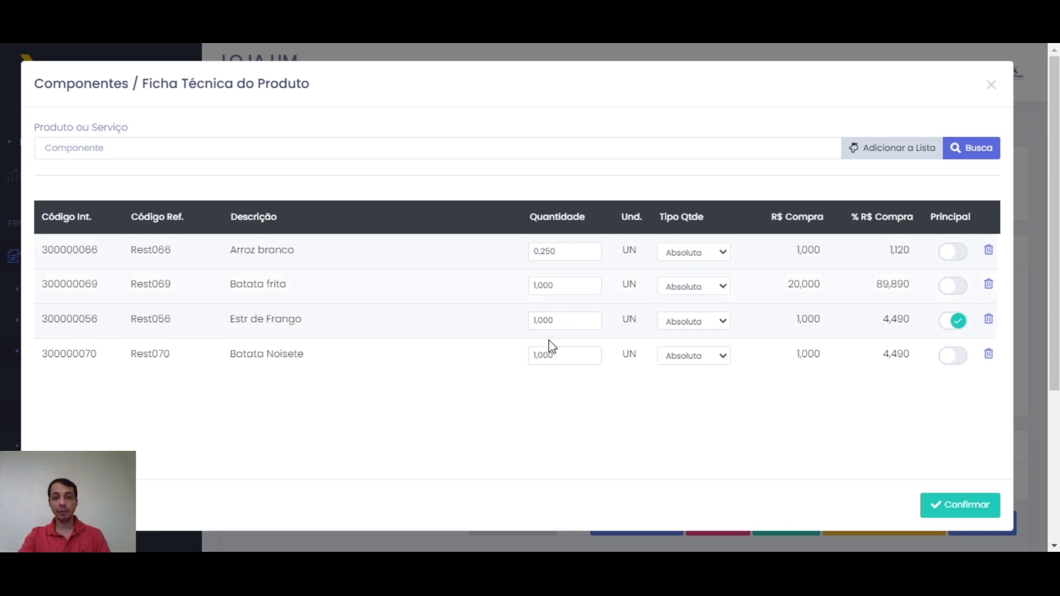
{"action": "double_click", "coordinate": [569, 254]}
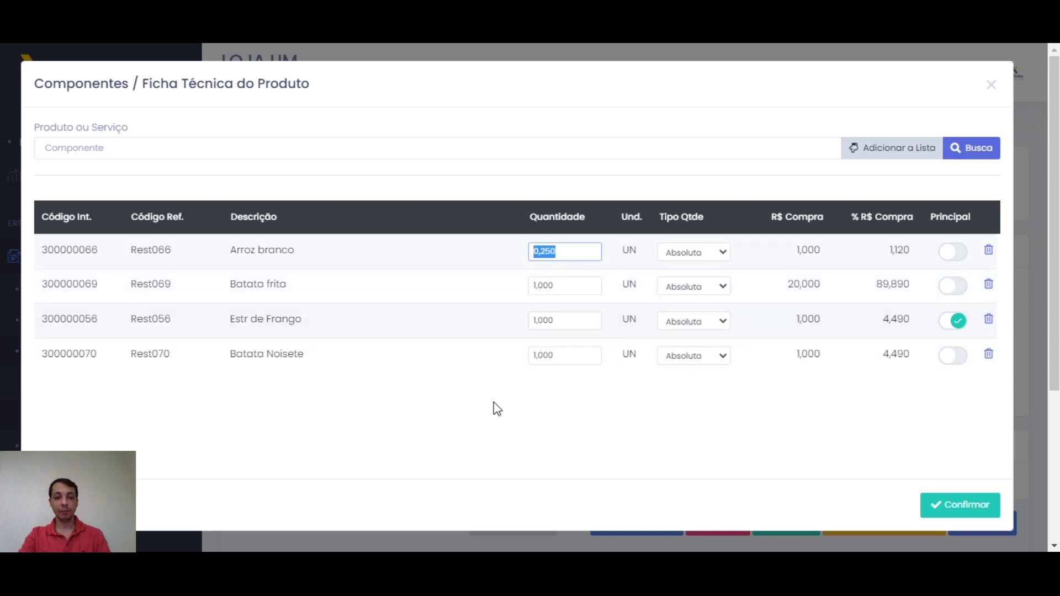
{"action": "left_click", "coordinate": [396, 424]}
{"action": "left_click_drag", "start_coordinate": [262, 251], "coordinate": [379, 253]}
{"action": "left_click", "coordinate": [260, 417]}
Examine the Batata frita entry as a component of the kit
{"action": "left_click_drag", "start_coordinate": [234, 284], "coordinate": [315, 293]}
{"action": "left_click", "coordinate": [355, 289]}
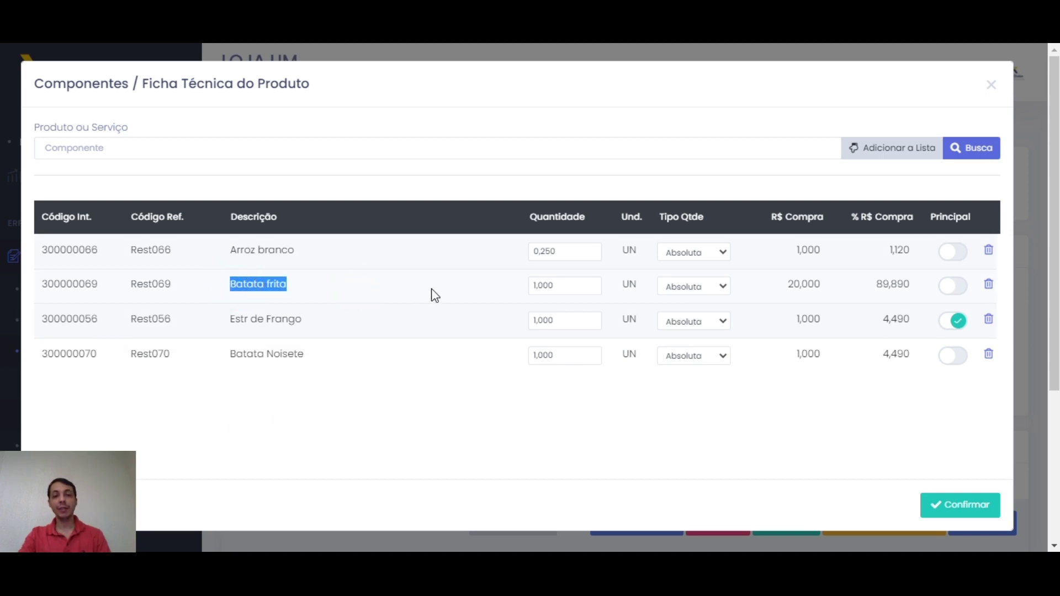
{"action": "left_click", "coordinate": [332, 289]}
{"action": "left_click_drag", "start_coordinate": [229, 287], "coordinate": [310, 296]}
{"action": "left_click", "coordinate": [293, 293]}
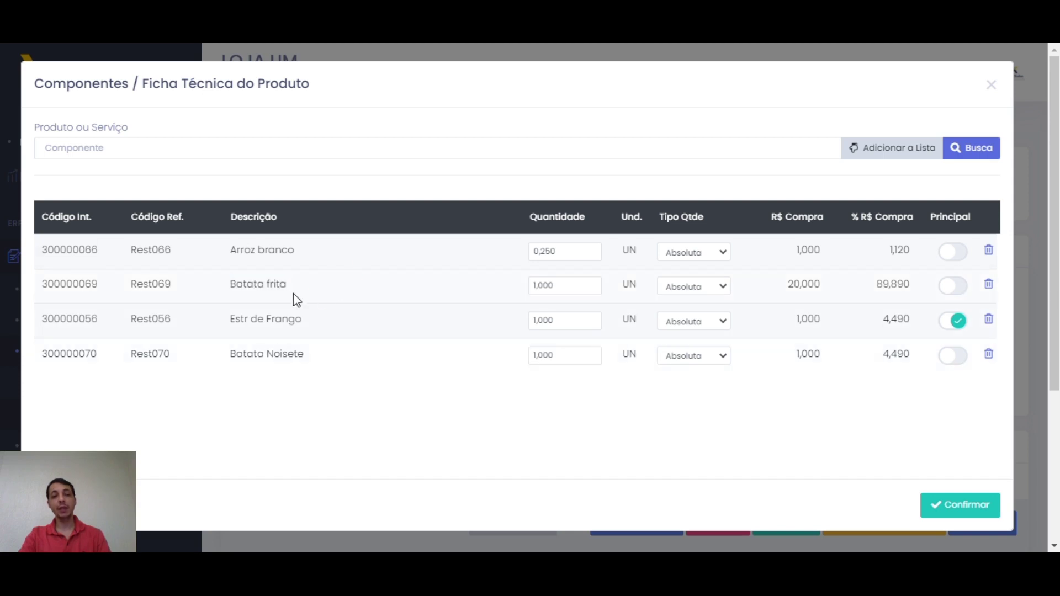
{"action": "left_click_drag", "start_coordinate": [242, 286], "coordinate": [341, 283]}
{"action": "left_click", "coordinate": [342, 285]}
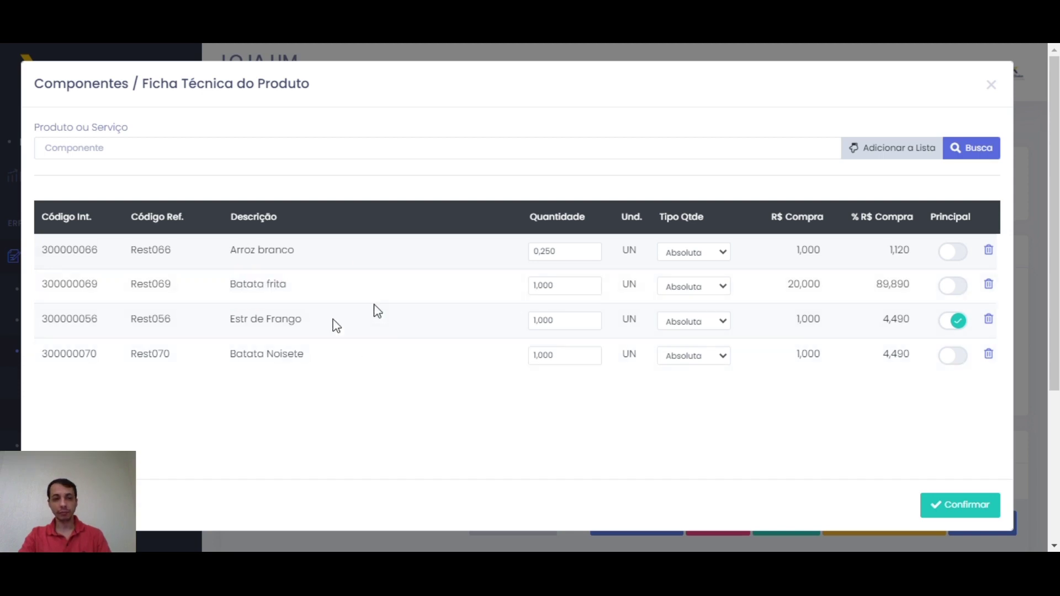
{"action": "left_click_drag", "start_coordinate": [242, 286], "coordinate": [341, 284]}
{"action": "left_click", "coordinate": [347, 387]}
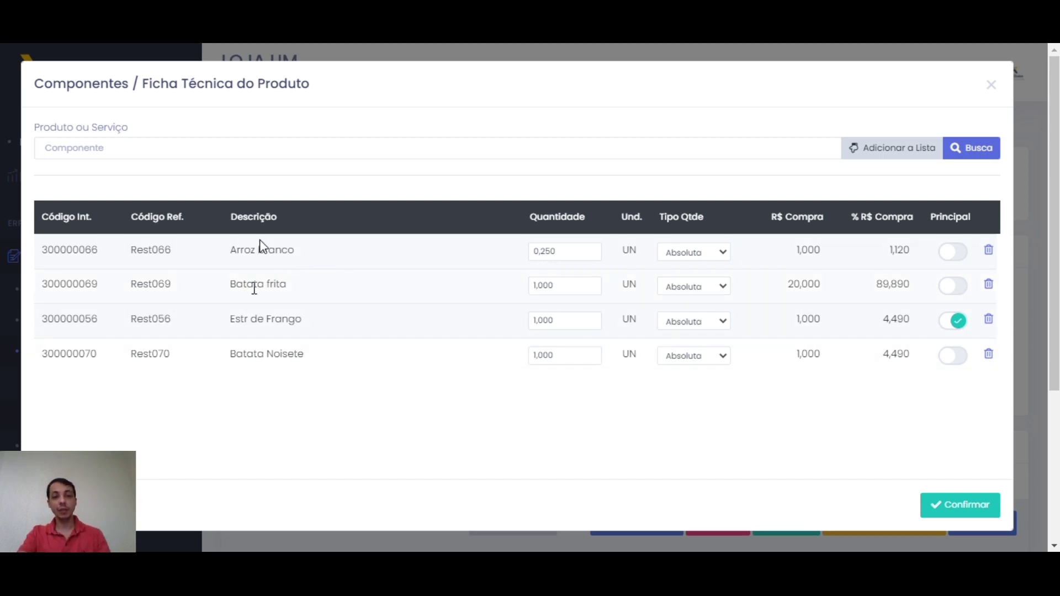
{"action": "double_click", "coordinate": [232, 284]}
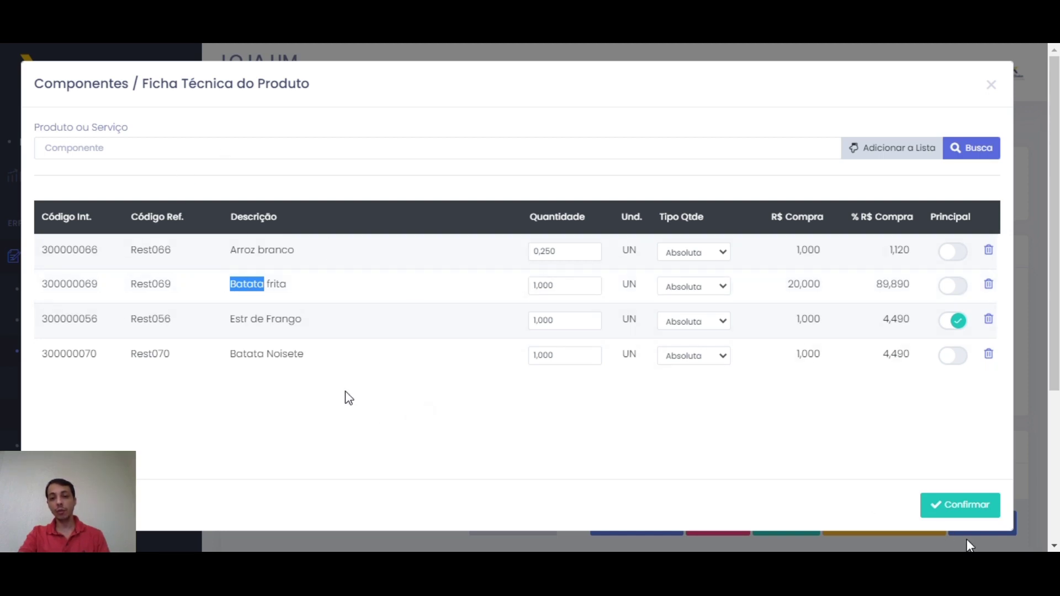
Confirm the kit's technical sheet without updating the composed product's purchase value
{"action": "left_click", "coordinate": [964, 520]}
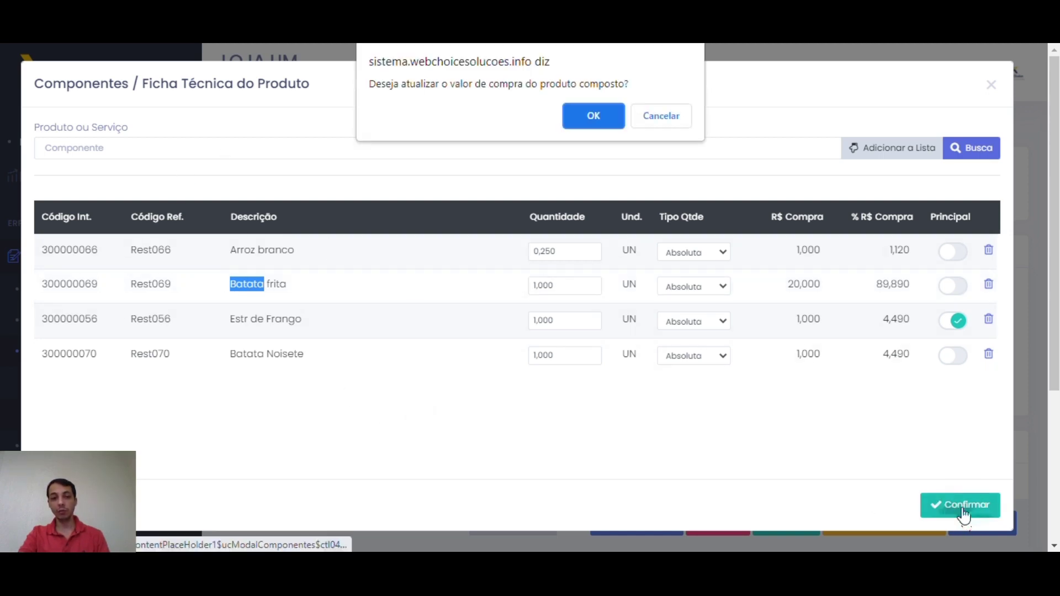
{"action": "left_click", "coordinate": [666, 117]}
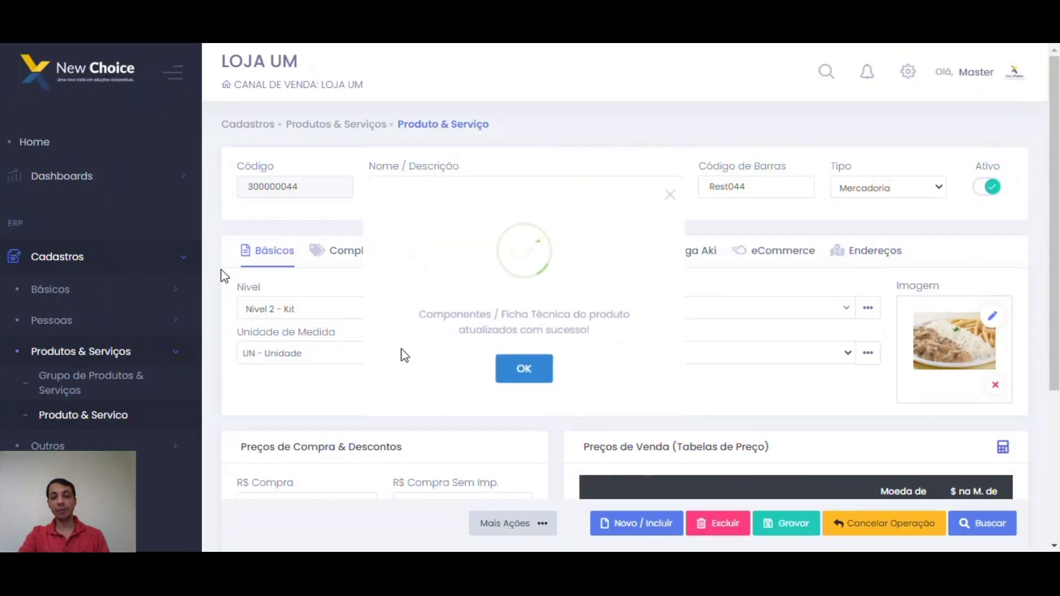
{"action": "left_click", "coordinate": [536, 384]}
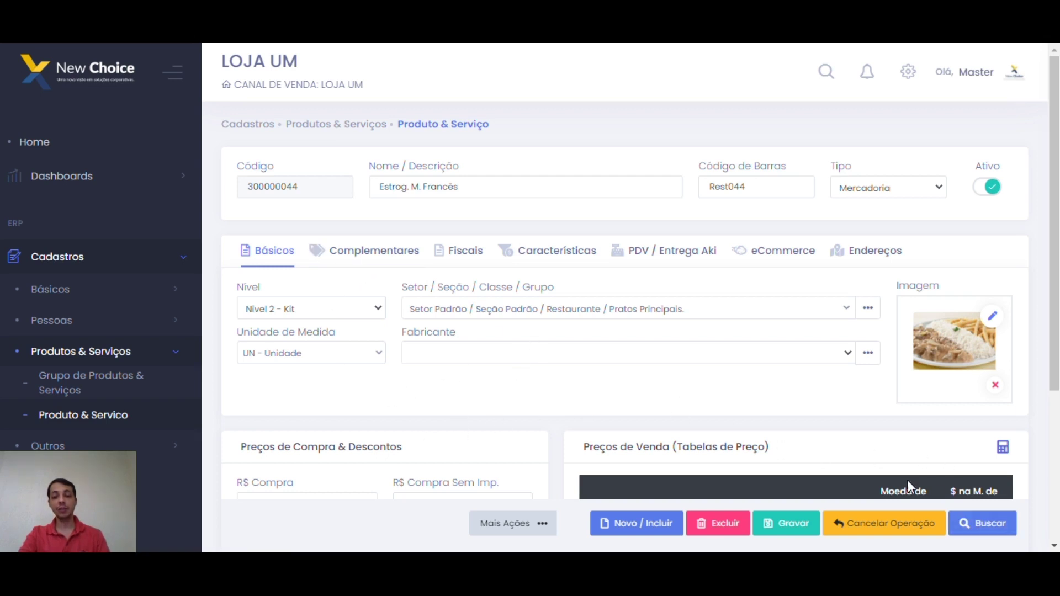
Search the products by the description "batata frita" and load Batata frita (Rest069)
{"action": "left_click", "coordinate": [980, 519]}
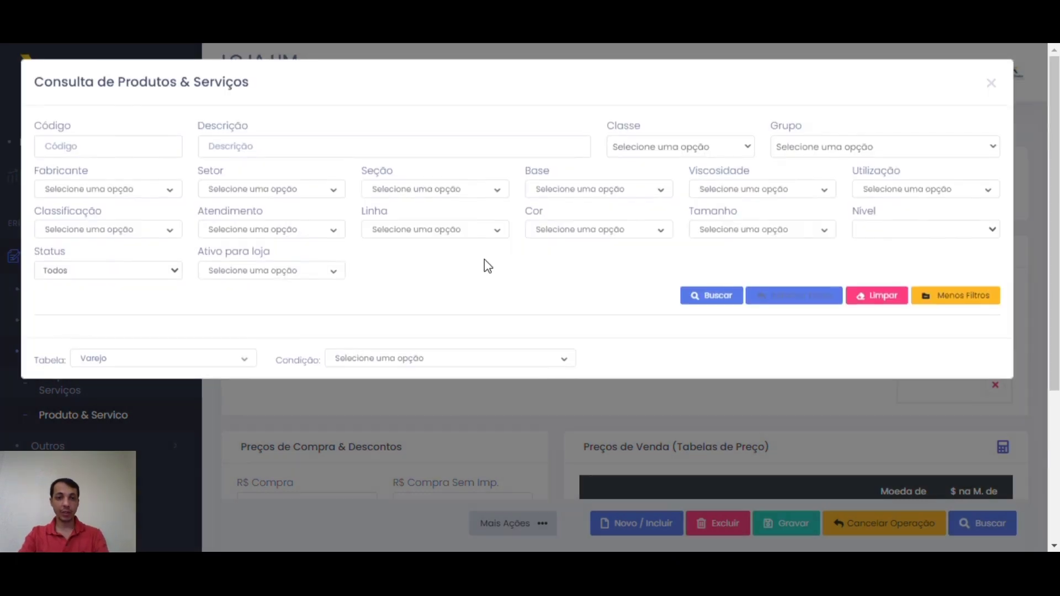
{"action": "left_click", "coordinate": [346, 145]}
{"action": "type", "text": "bat"}
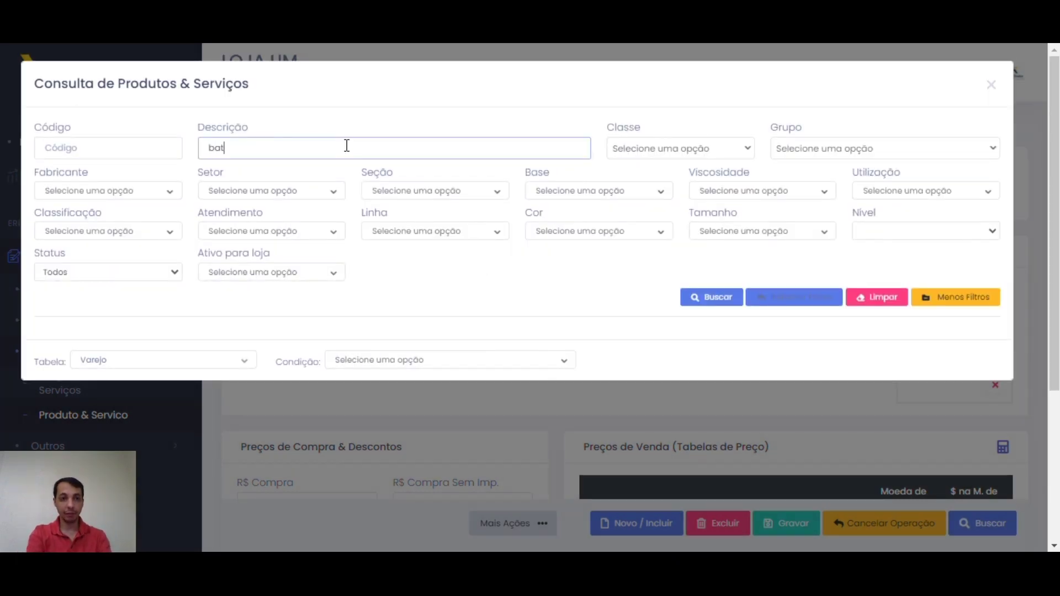
{"action": "type", "text": "a frita"}
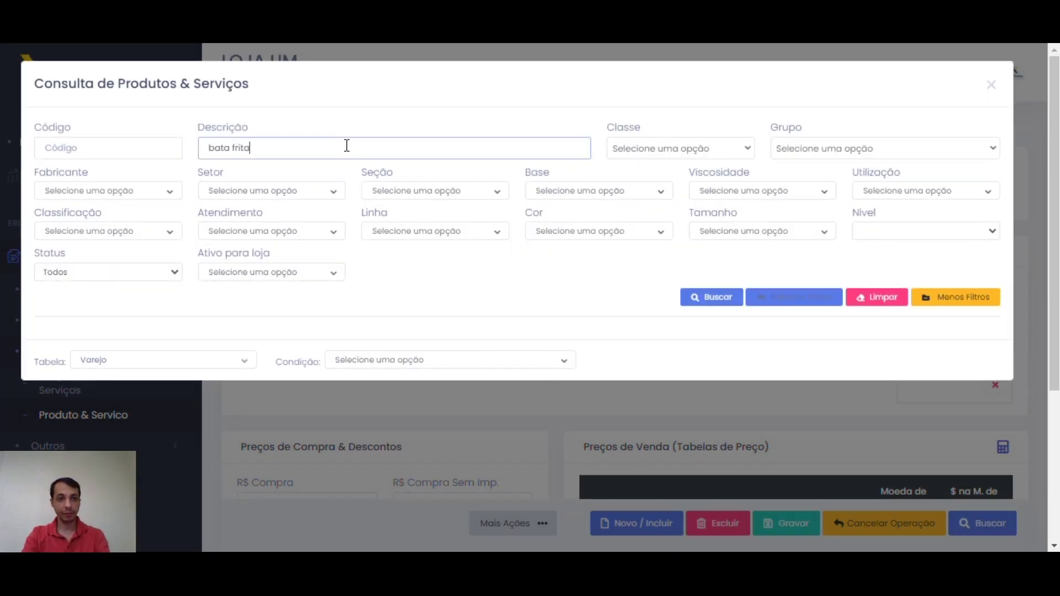
{"action": "type", "text": "ta"}
{"action": "key", "text": "Return"}
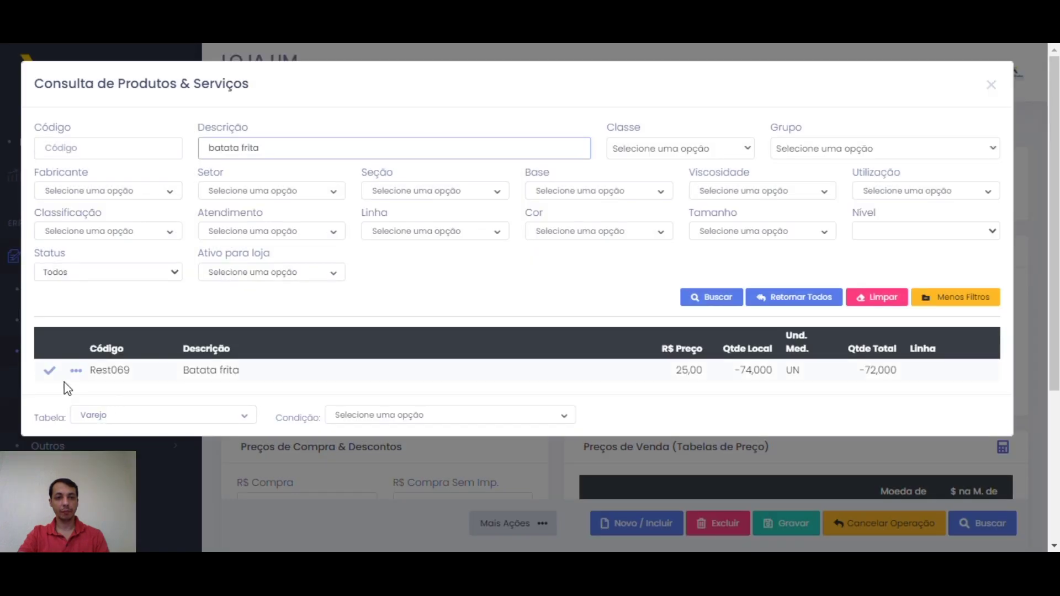
{"action": "left_click", "coordinate": [53, 372]}
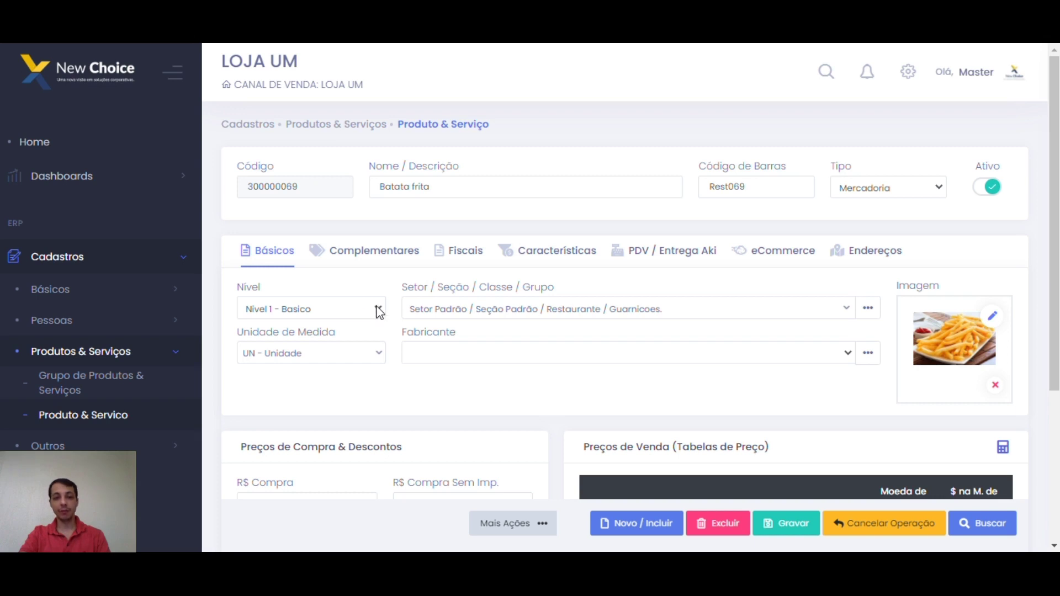
Set Batata frita's level to Nivel 2 - Kit and save it, updating the cost of the products composed of it
{"action": "left_click", "coordinate": [345, 310]}
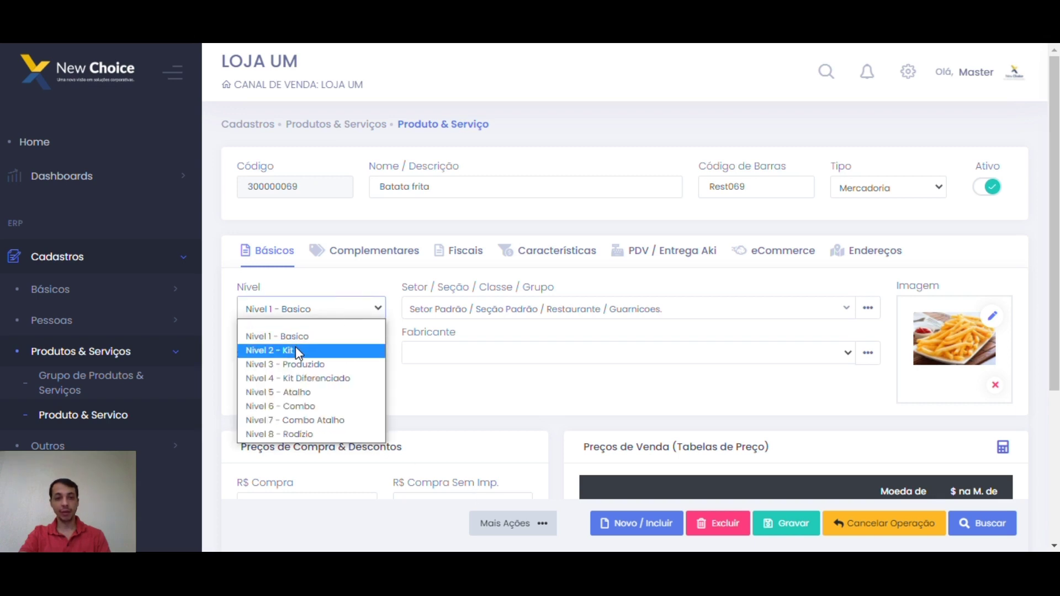
{"action": "left_click", "coordinate": [296, 349]}
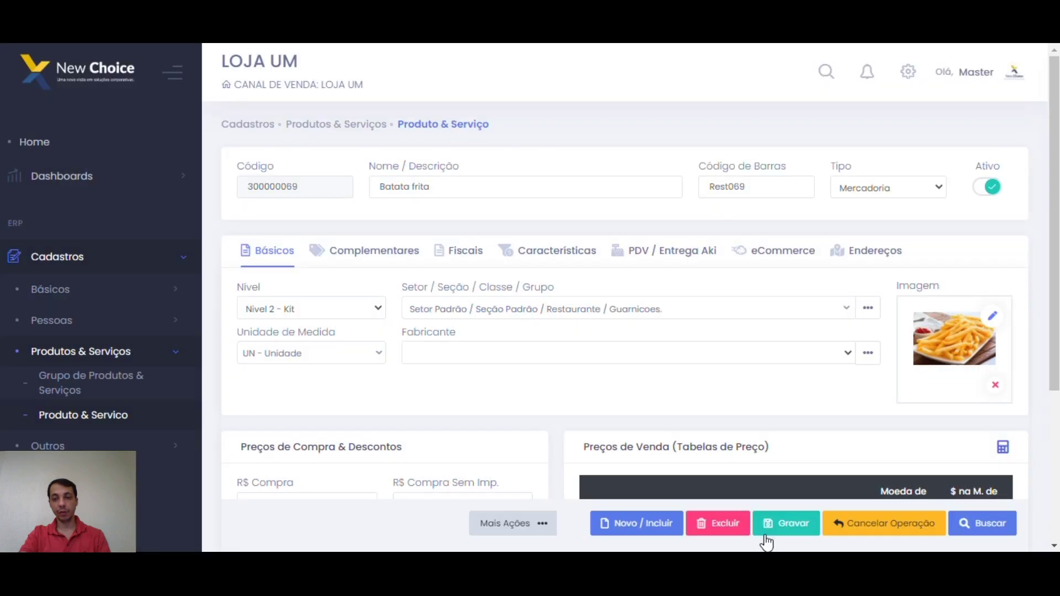
{"action": "left_click", "coordinate": [767, 530]}
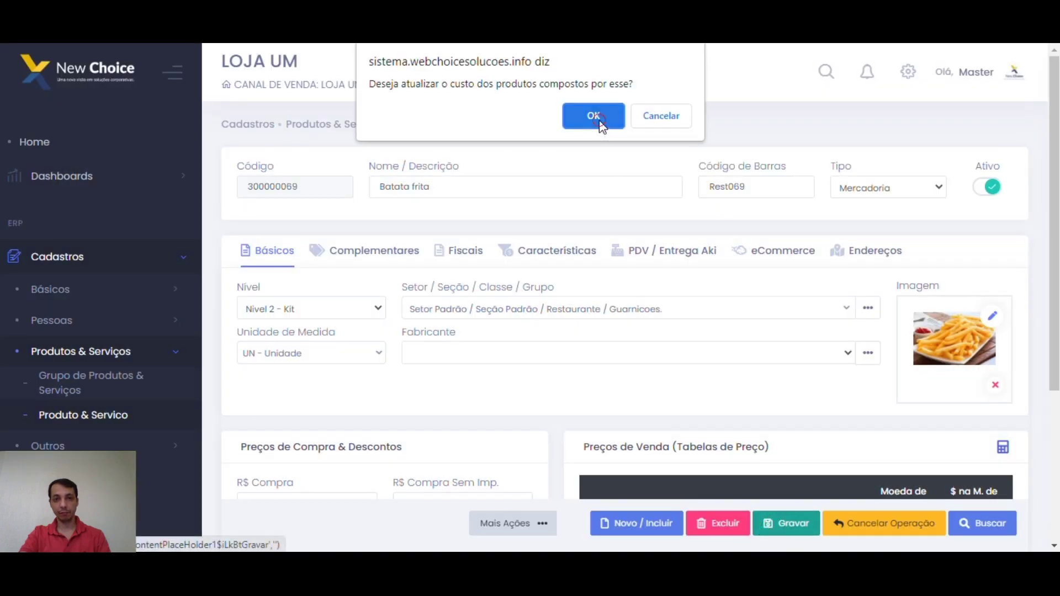
{"action": "left_click", "coordinate": [595, 117]}
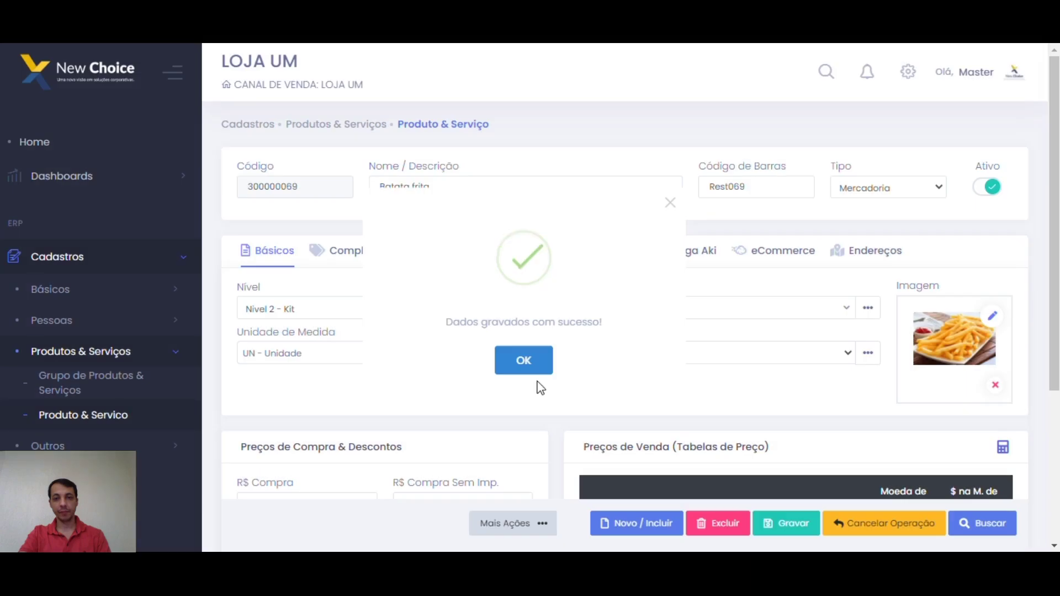
{"action": "left_click", "coordinate": [536, 372]}
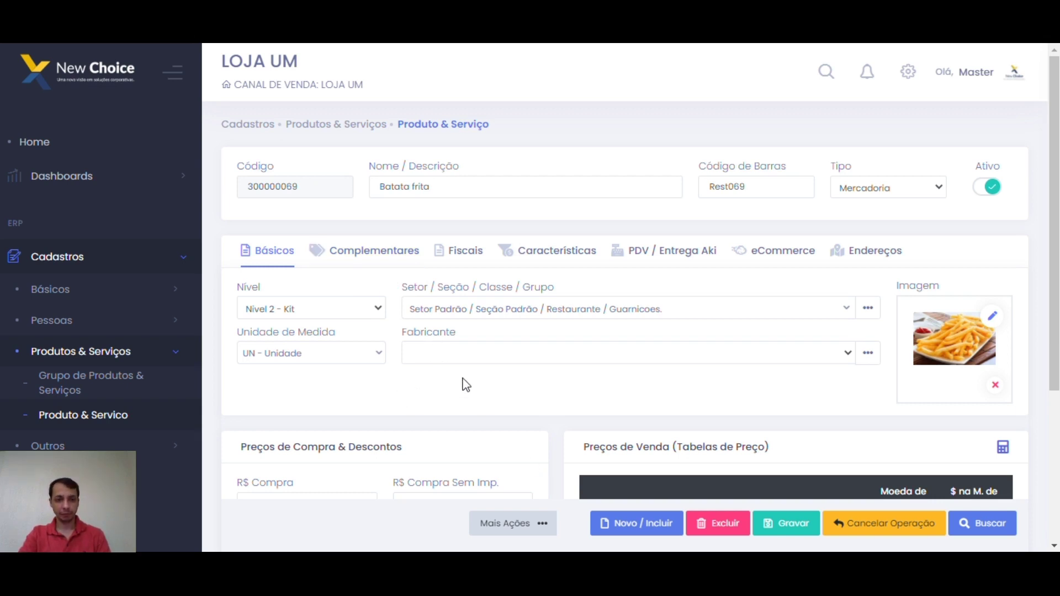
Copy the Batata frita product, name the copy Batata KG and clear its barcode
{"action": "left_click", "coordinate": [536, 531]}
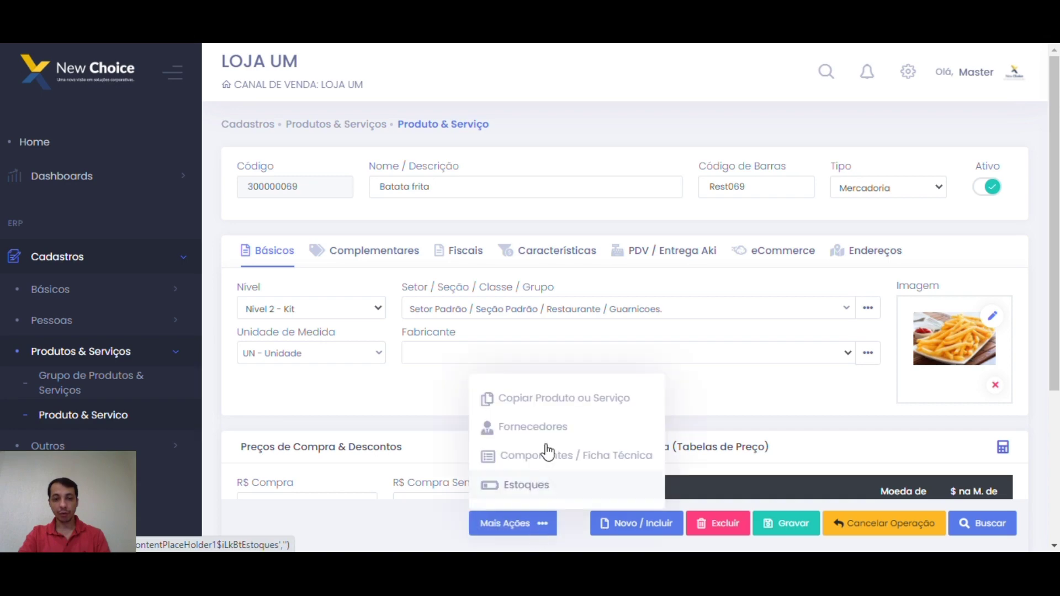
{"action": "left_click", "coordinate": [545, 408]}
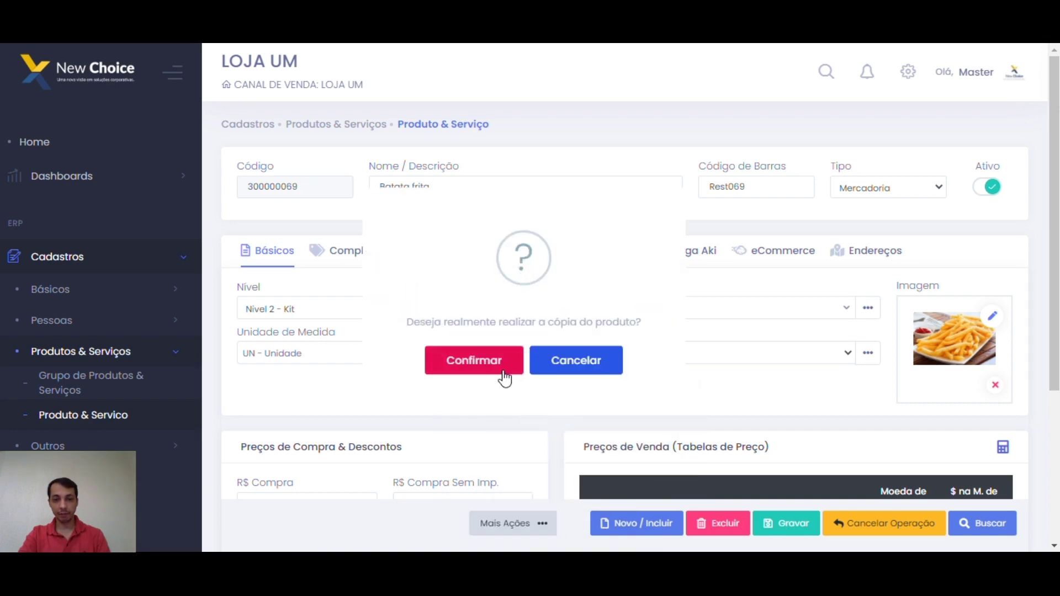
{"action": "left_click", "coordinate": [489, 342]}
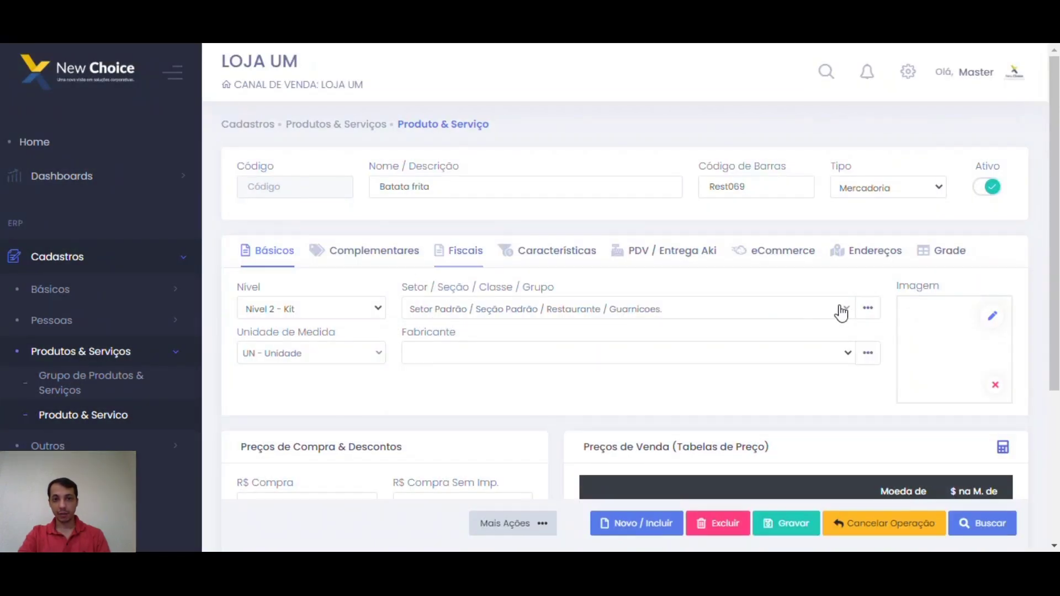
{"action": "double_click", "coordinate": [483, 187]}
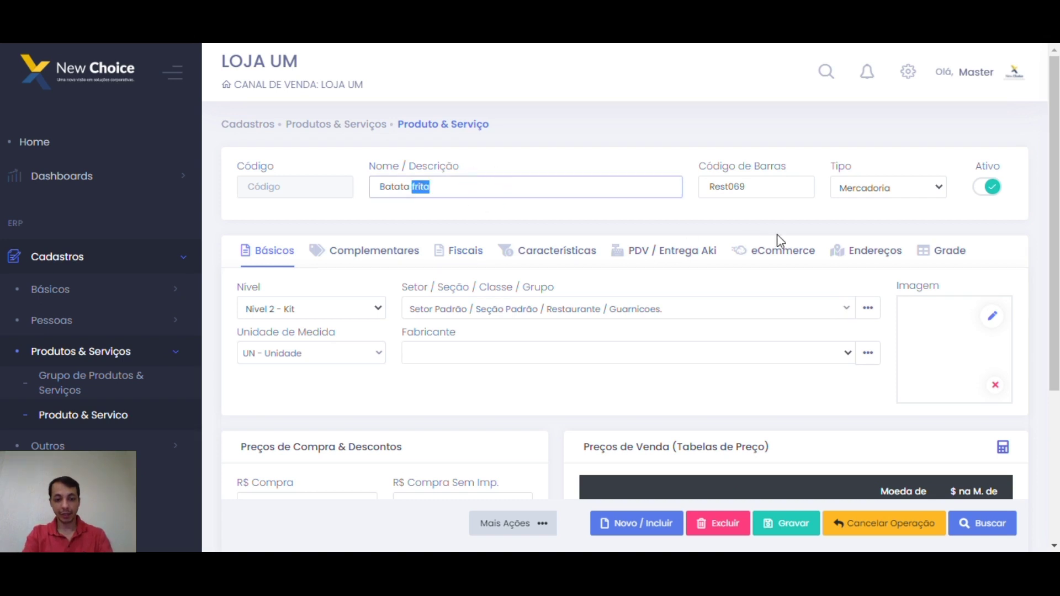
{"action": "type", "text": "KG"}
{"action": "key", "text": "Tab"}
{"action": "key", "text": "BackSpace"}
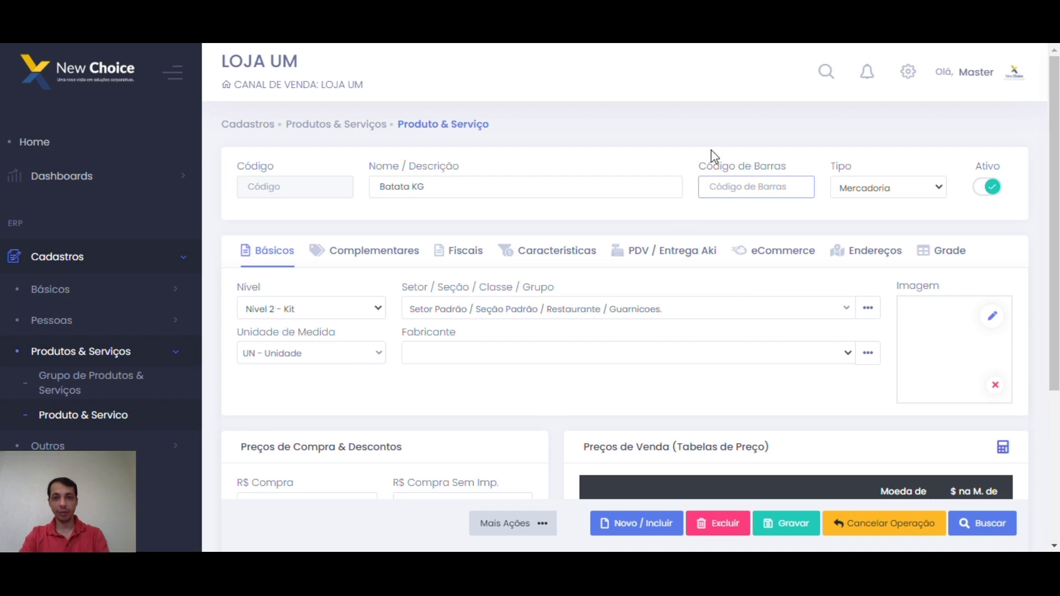
Set Batata KG's level to Nivel 1 - Basico and its group to PRODUTOS TREINAMENTOS / PRODUTOS TREINAMENTOS / PRODUTOS TREINAMENTOS / INSUMOS
{"action": "left_click", "coordinate": [301, 309]}
{"action": "left_click", "coordinate": [302, 334]}
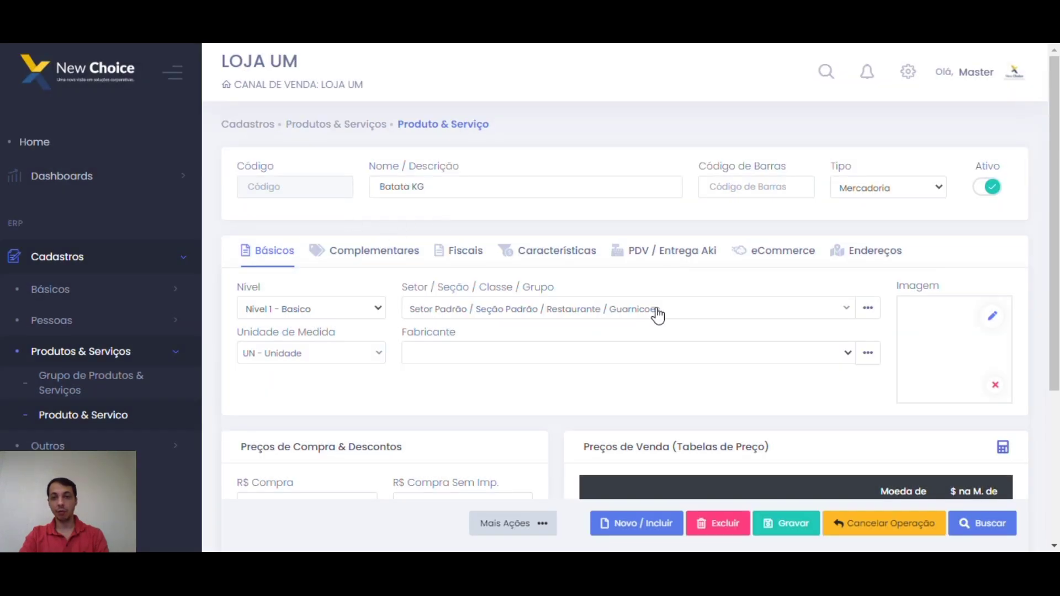
{"action": "left_click", "coordinate": [846, 315]}
{"action": "type", "text": "ins"}
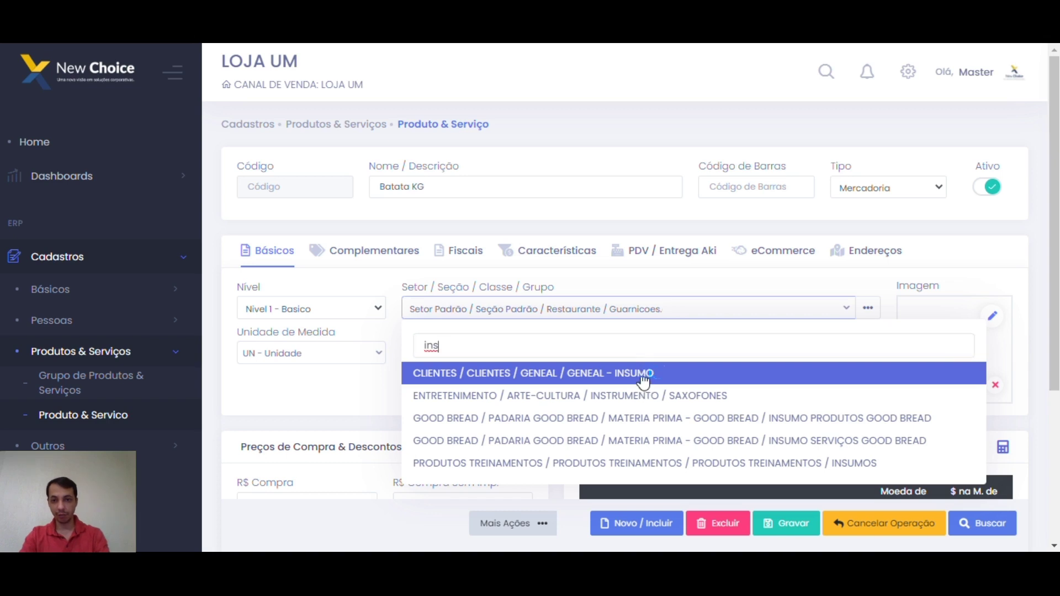
{"action": "left_click", "coordinate": [633, 461]}
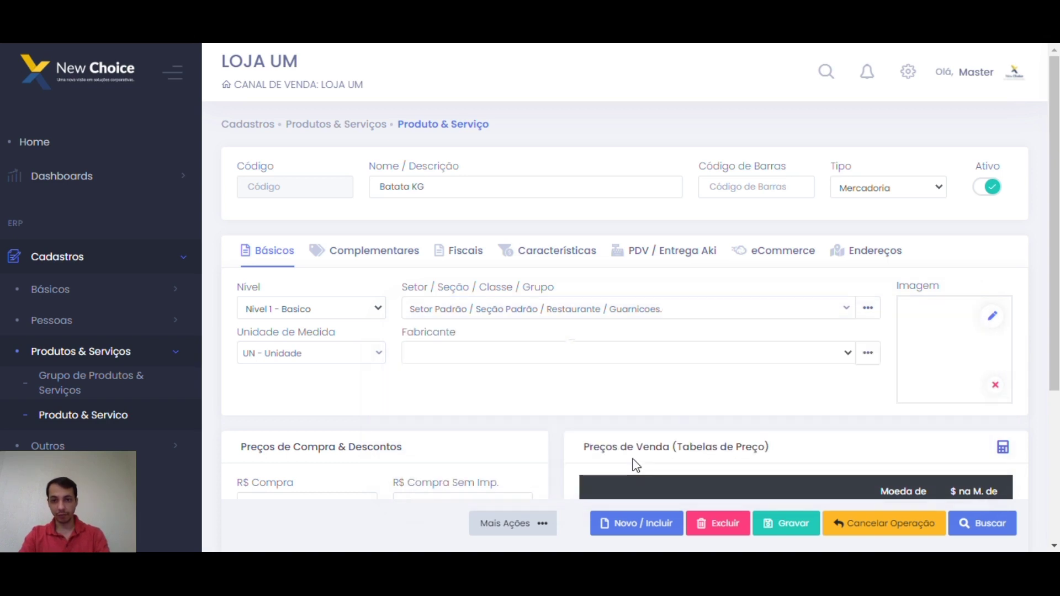
{"action": "left_click", "coordinate": [677, 315]}
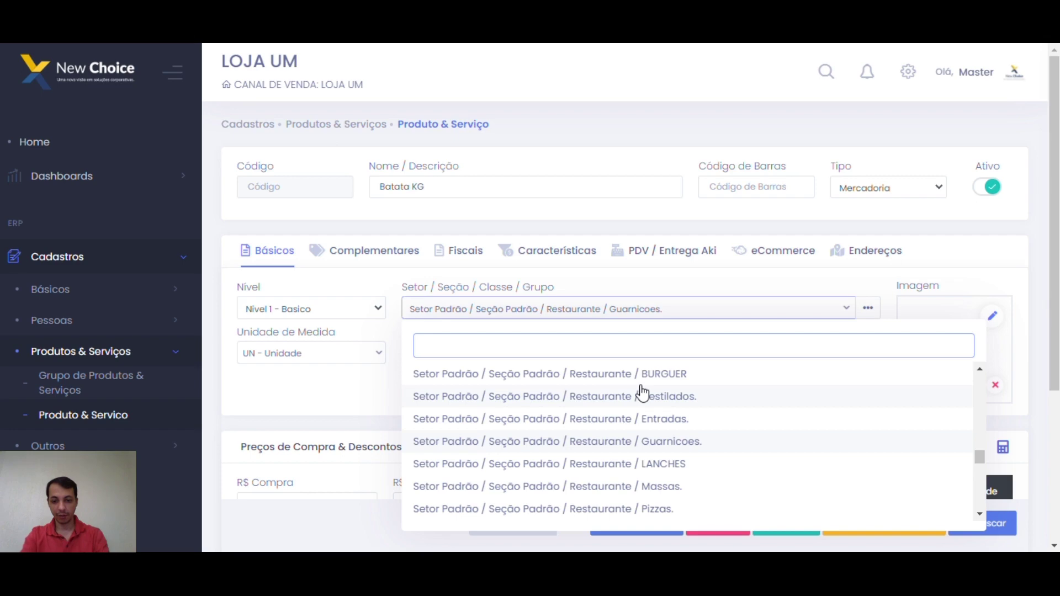
{"action": "type", "text": "insu"}
{"action": "left_click", "coordinate": [684, 439]}
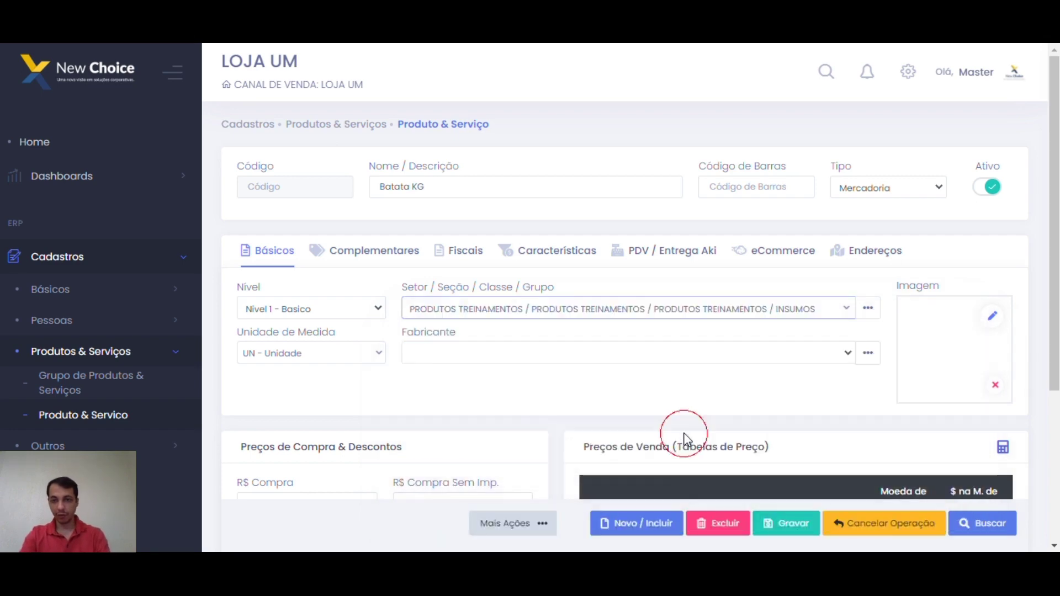
Save the Batata KG product, accepting the cost update of the products composed of it
{"action": "left_click", "coordinate": [782, 523]}
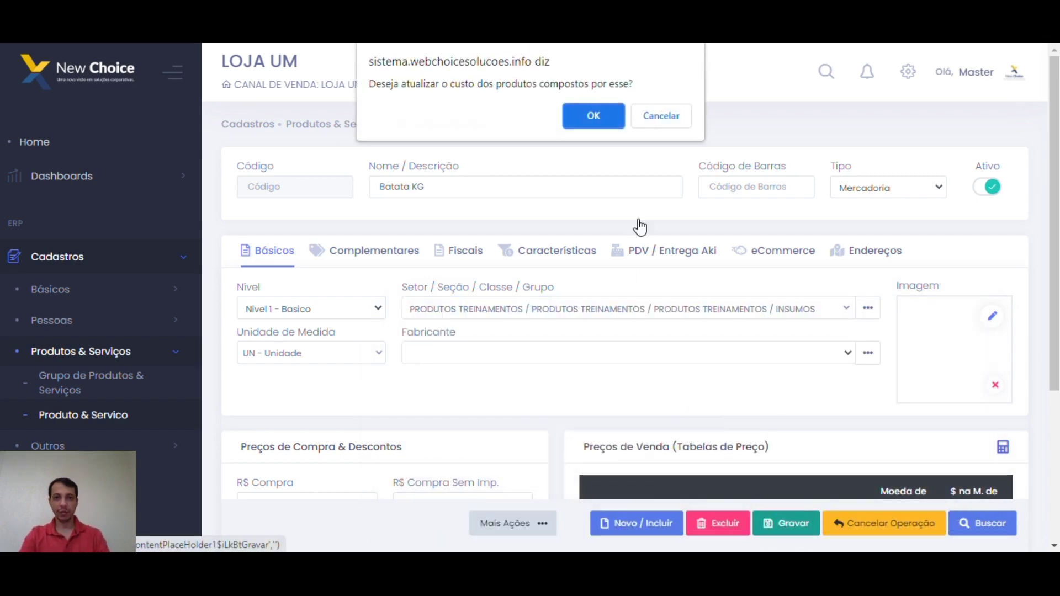
{"action": "left_click", "coordinate": [601, 114]}
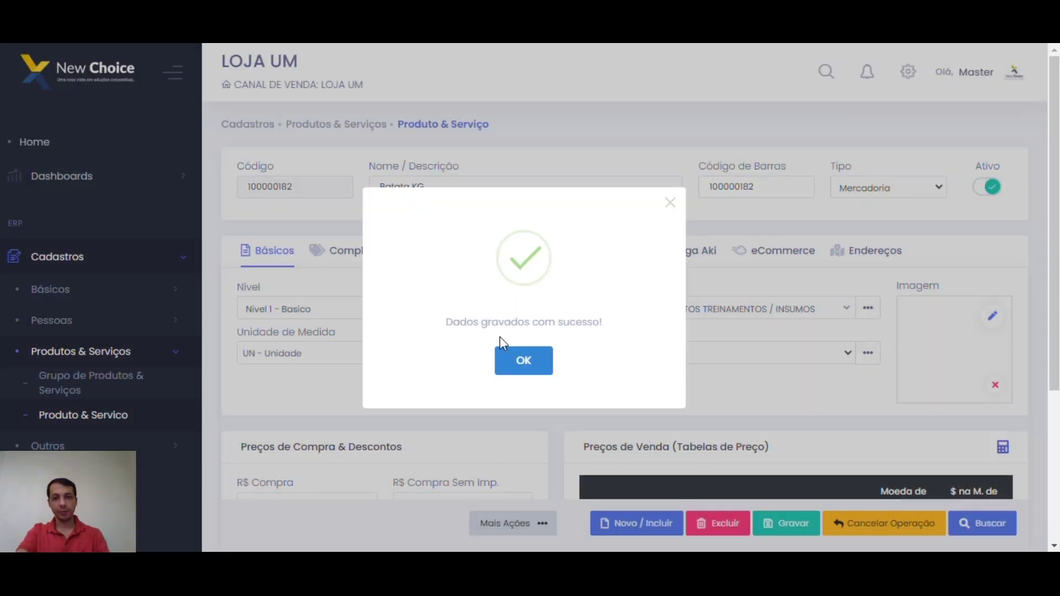
{"action": "left_click", "coordinate": [519, 362]}
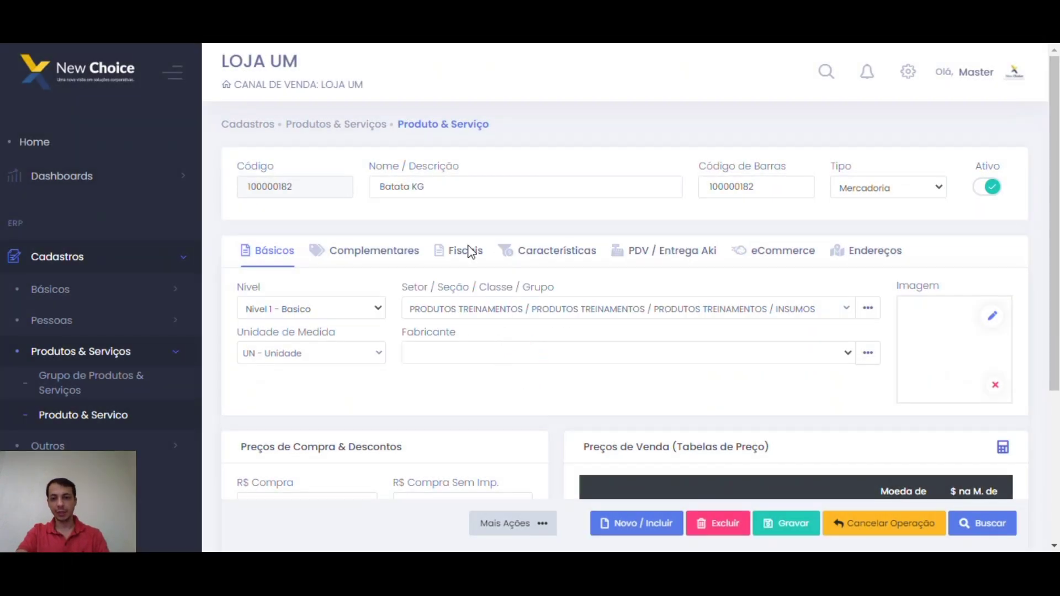
Search the products by the description "bata" and load Batata frita (Rest069)
{"action": "left_click", "coordinate": [985, 525]}
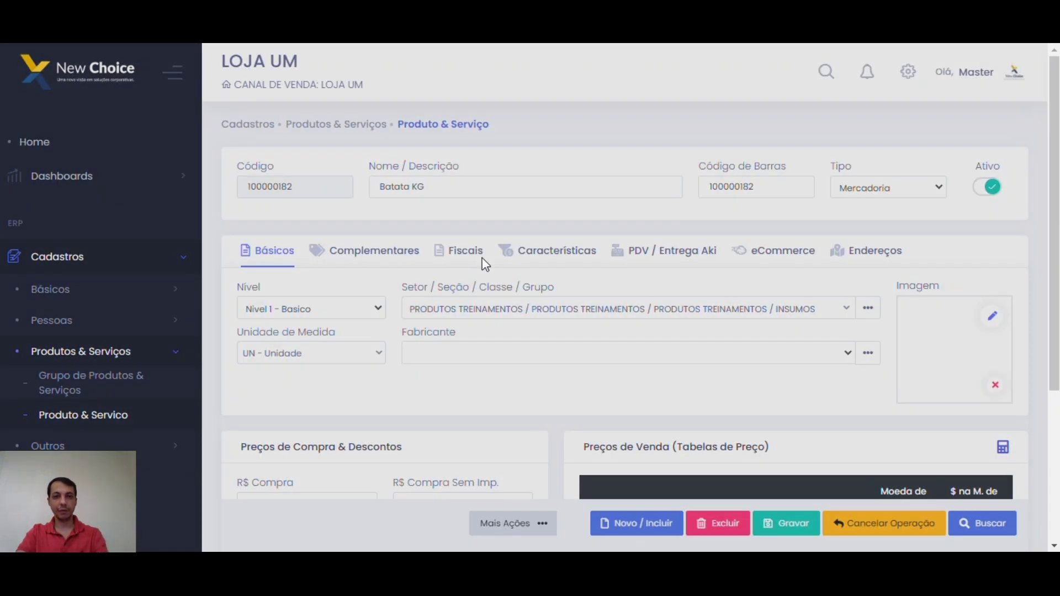
{"action": "type", "text": "bata"}
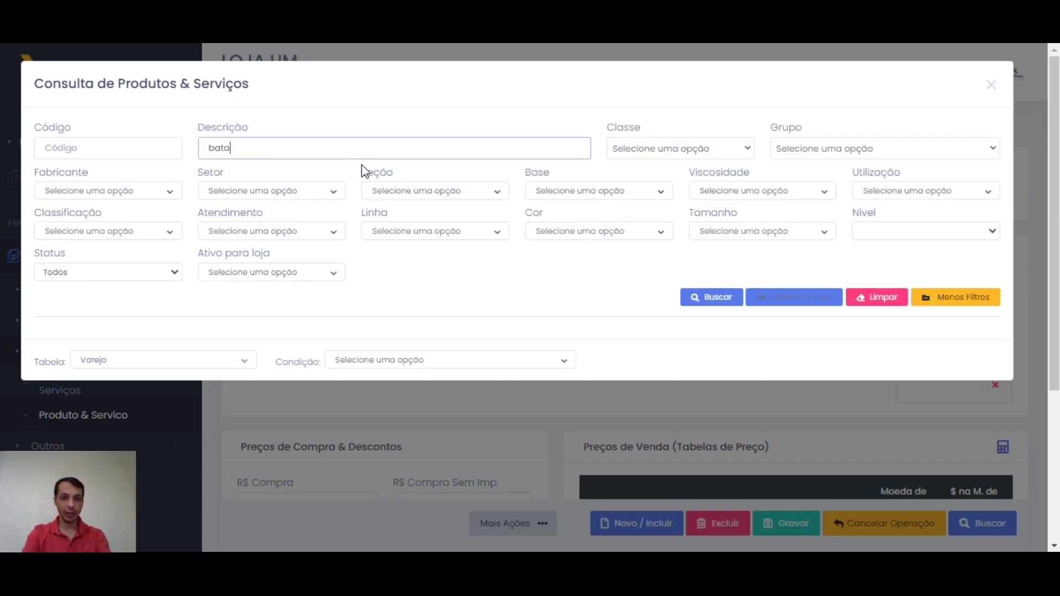
{"action": "key", "text": "Return"}
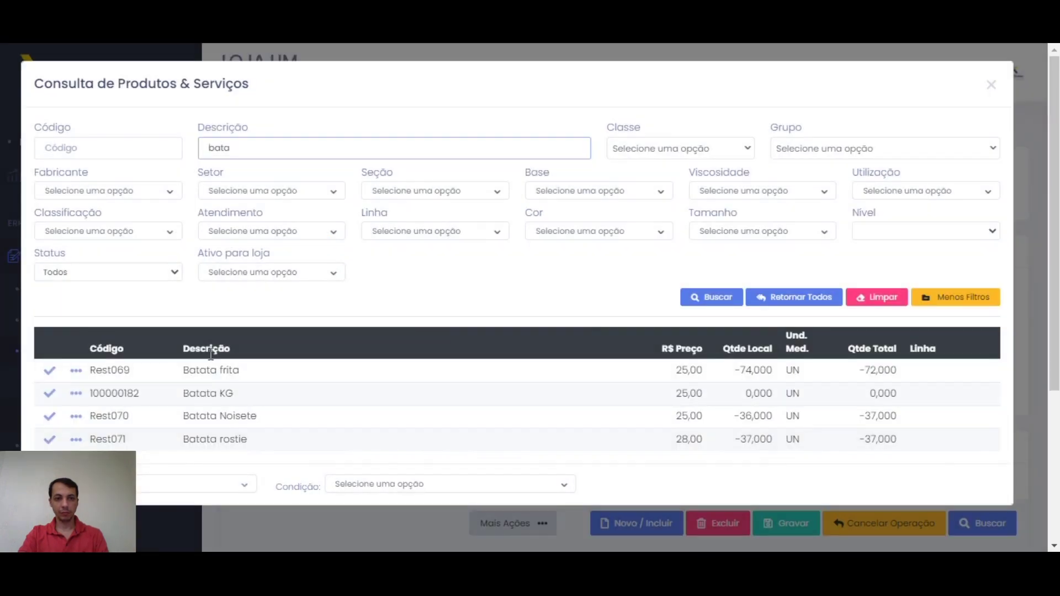
{"action": "left_click", "coordinate": [49, 373]}
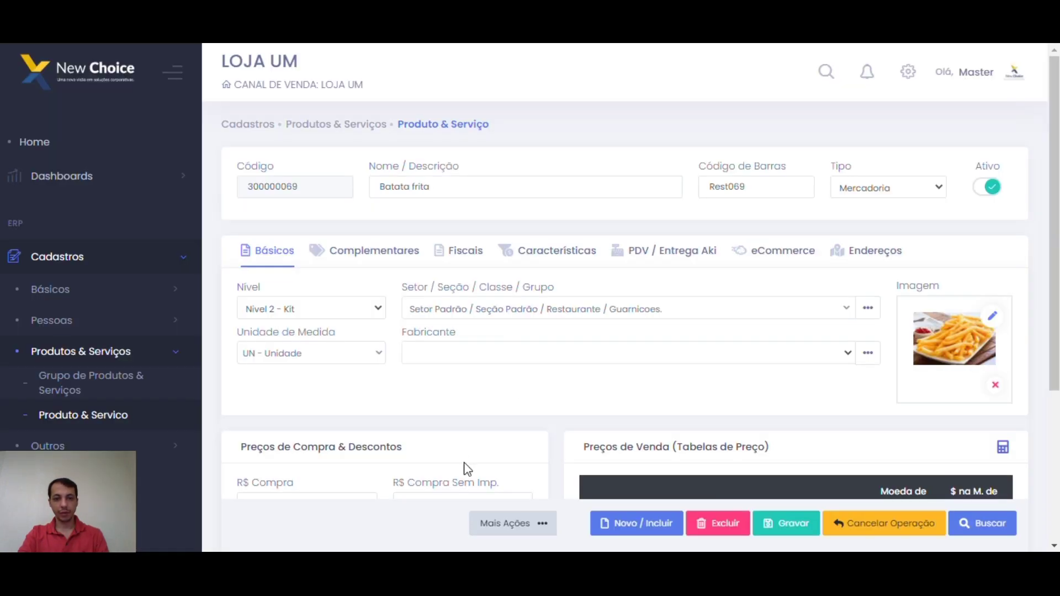
Add Batata KG as a component in Batata frita's Componentes / Ficha Técnica
{"action": "left_click", "coordinate": [506, 523]}
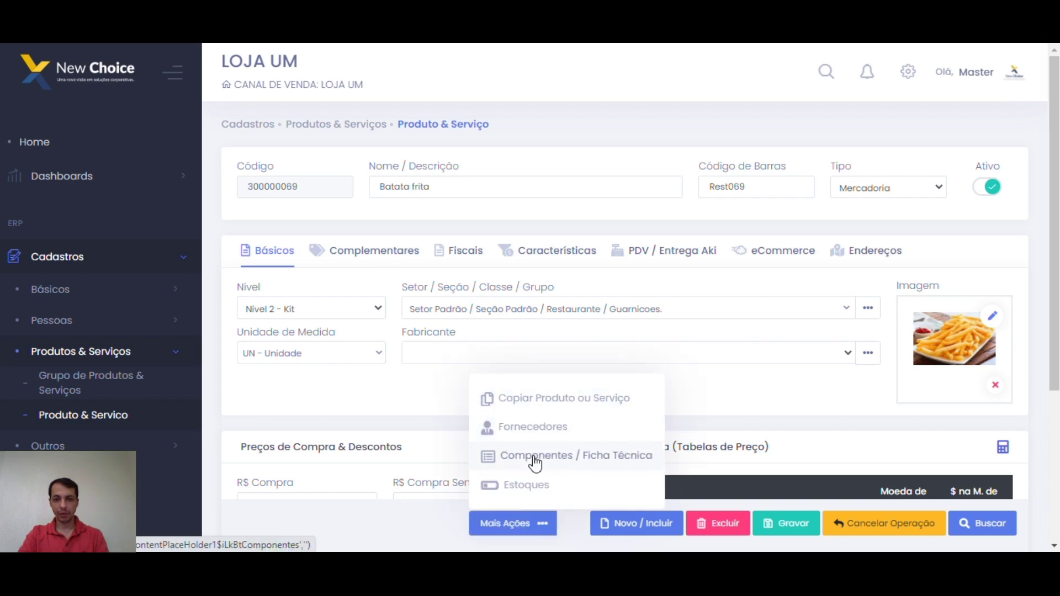
{"action": "left_click", "coordinate": [535, 462]}
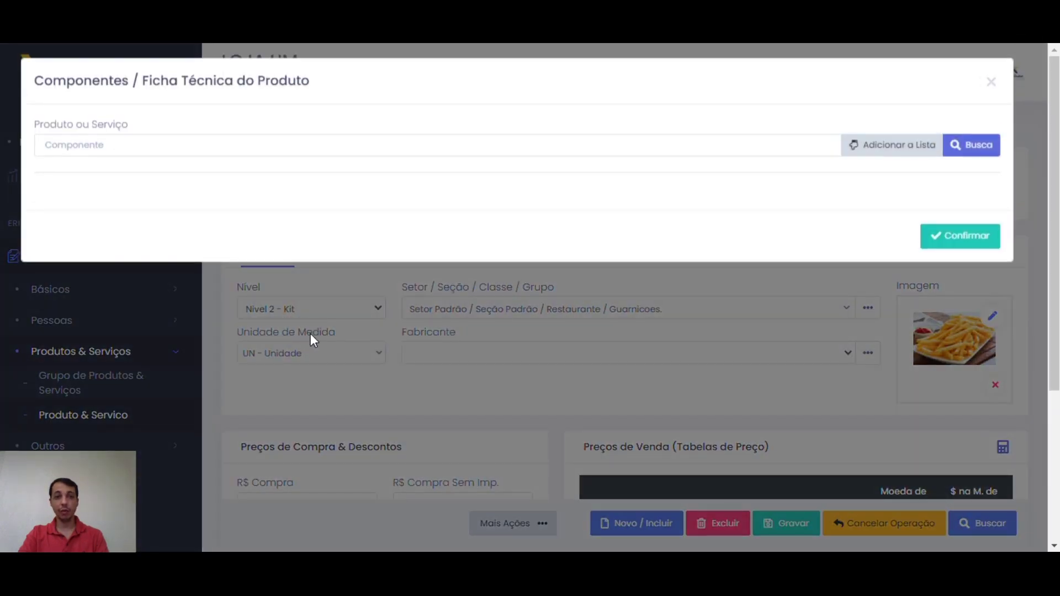
{"action": "left_click", "coordinate": [155, 154]}
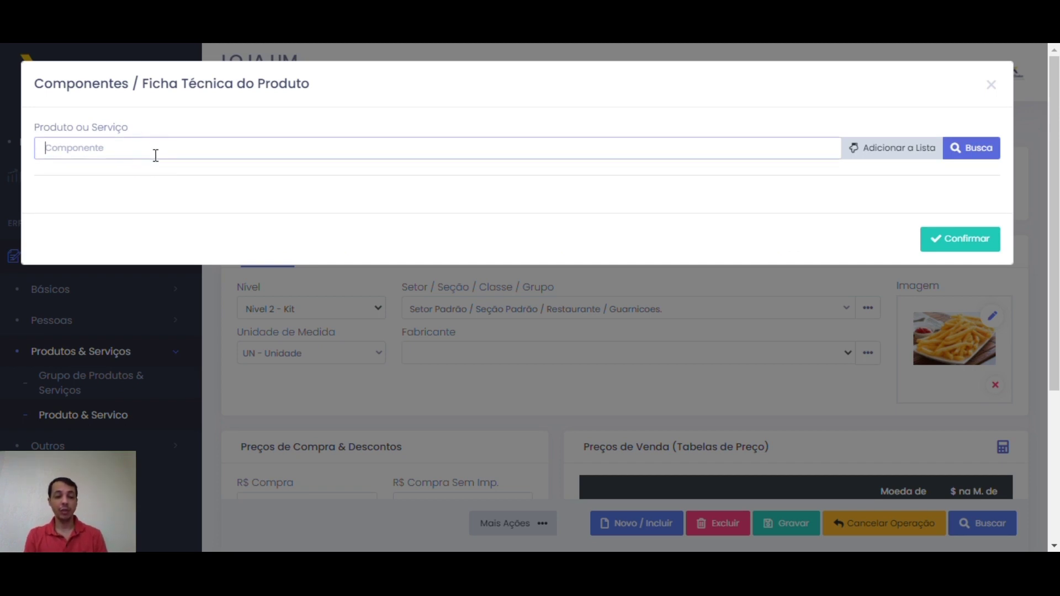
{"action": "type", "text": "bata"}
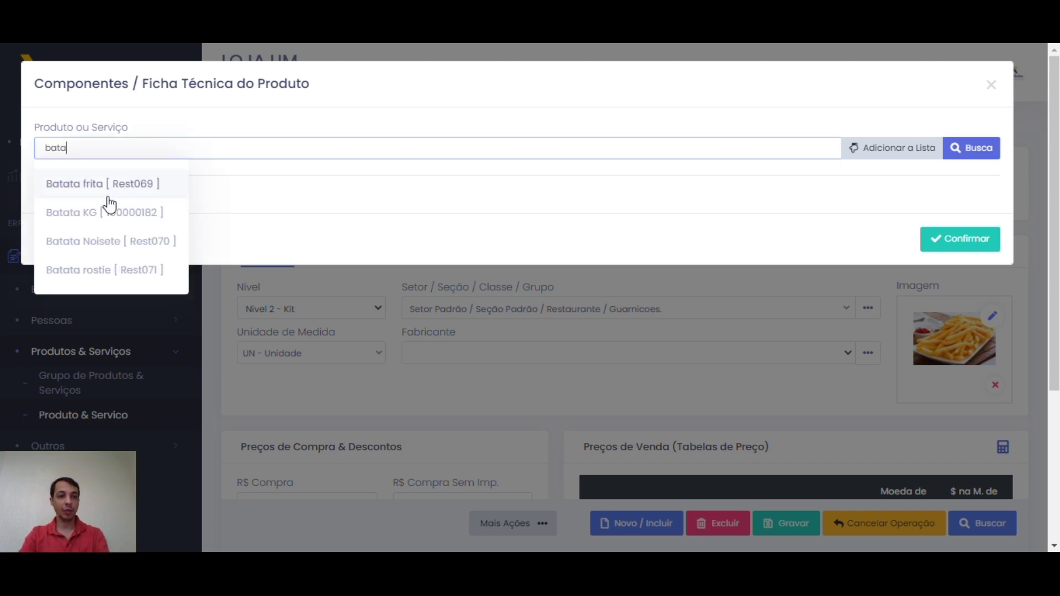
{"action": "left_click", "coordinate": [113, 212]}
{"action": "left_click", "coordinate": [913, 151]}
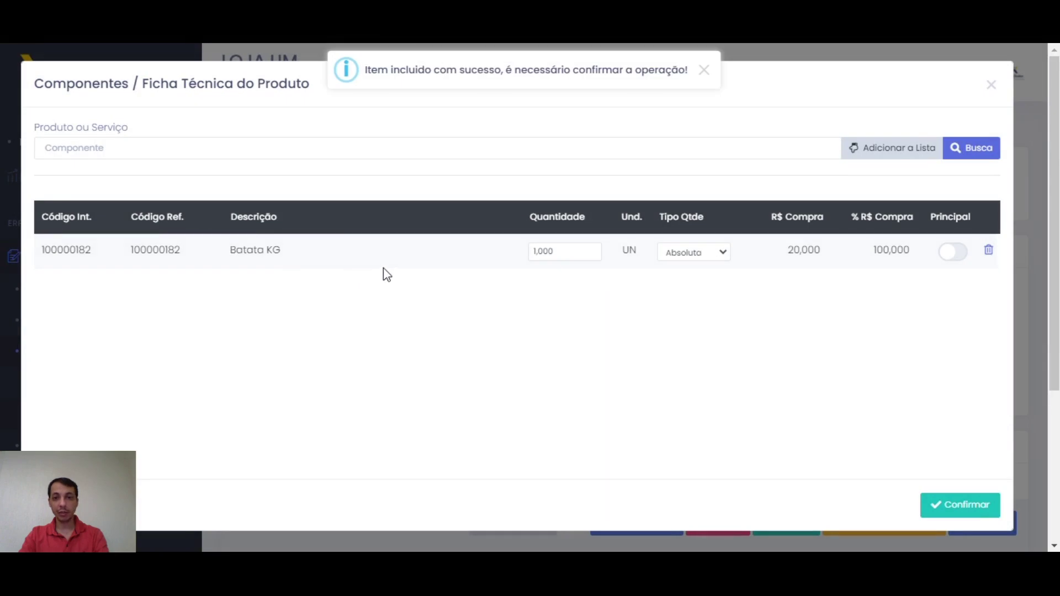
Set the Batata KG component's quantity to 0,250 and check its unit and description
{"action": "double_click", "coordinate": [585, 253]}
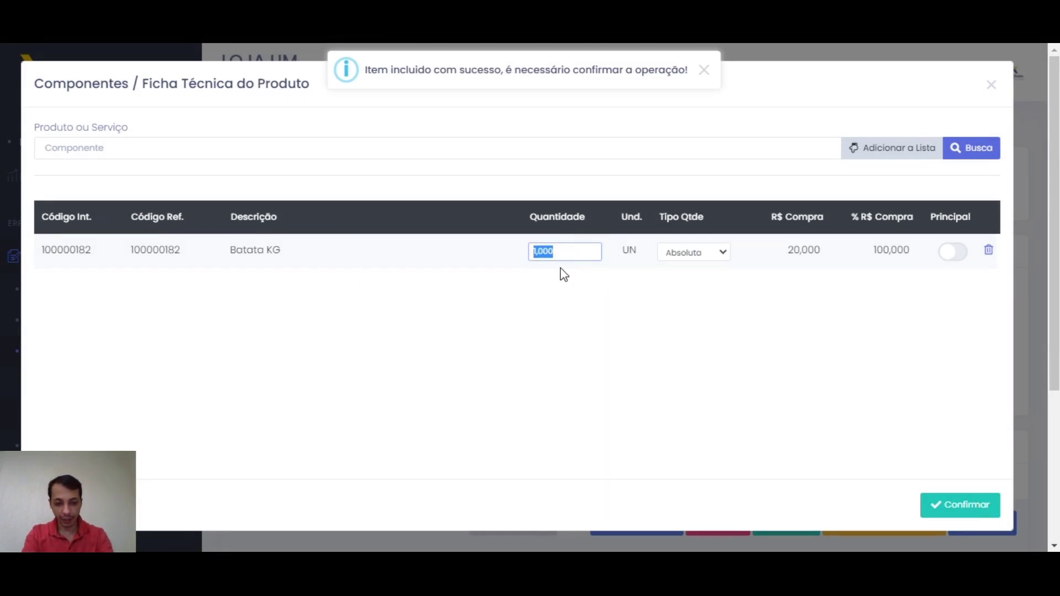
{"action": "type", "text": ",250"}
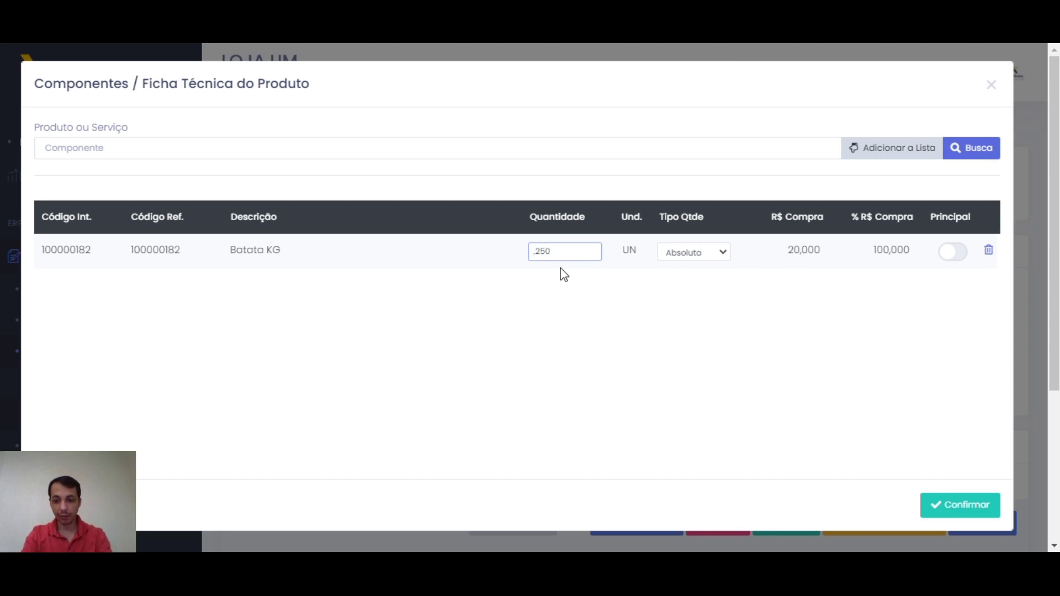
{"action": "type", "text": "0"}
{"action": "left_click", "coordinate": [682, 281]}
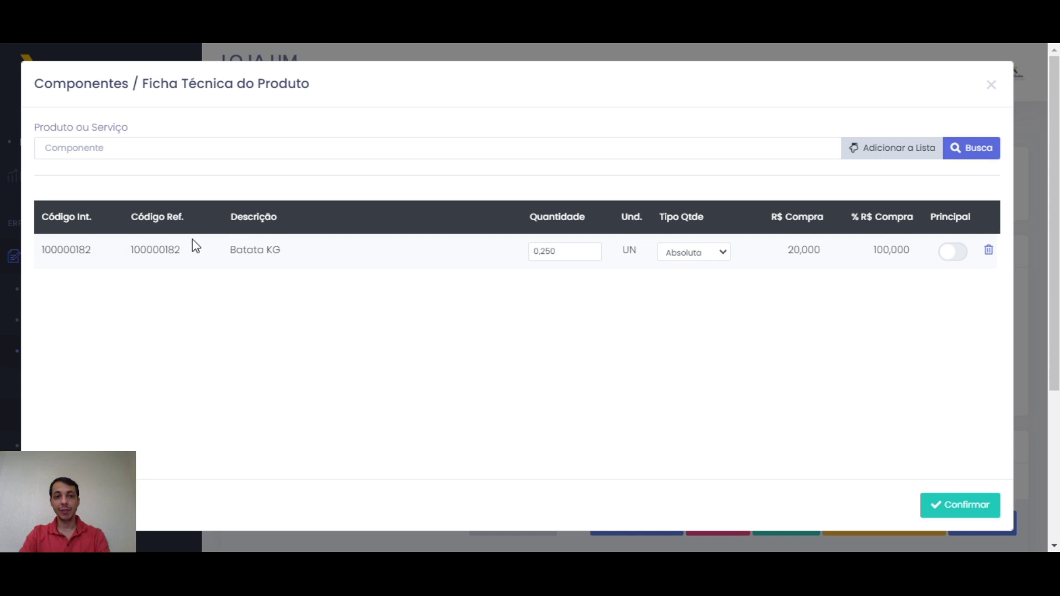
{"action": "left_click_drag", "start_coordinate": [244, 252], "coordinate": [579, 251]}
{"action": "left_click", "coordinate": [625, 248]}
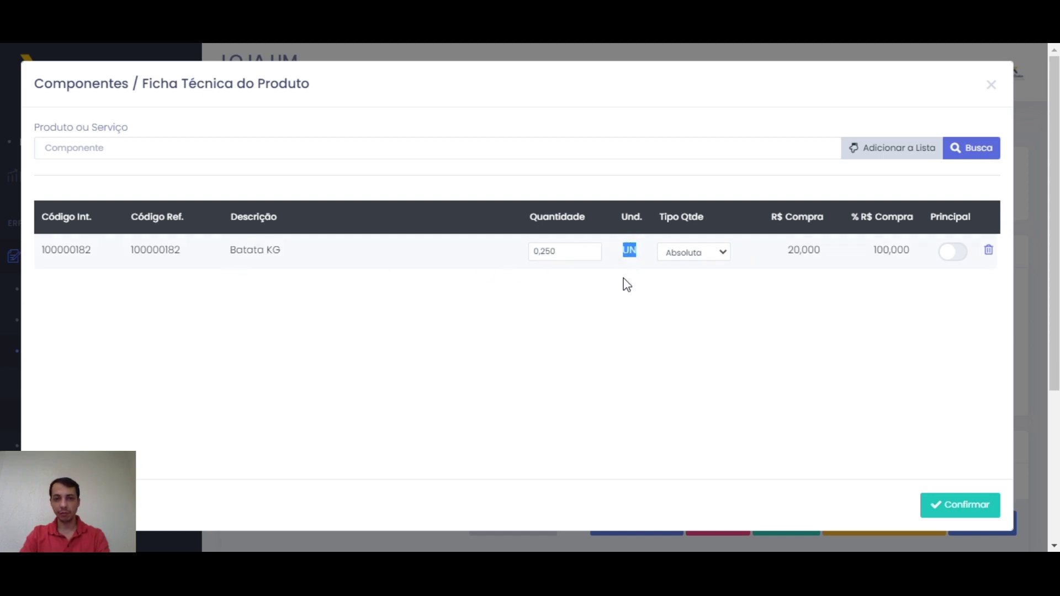
{"action": "double_click", "coordinate": [633, 254]}
{"action": "double_click", "coordinate": [273, 251]}
Try to confirm the technical sheet with an update of the composed product's purchase value
{"action": "left_click", "coordinate": [966, 510]}
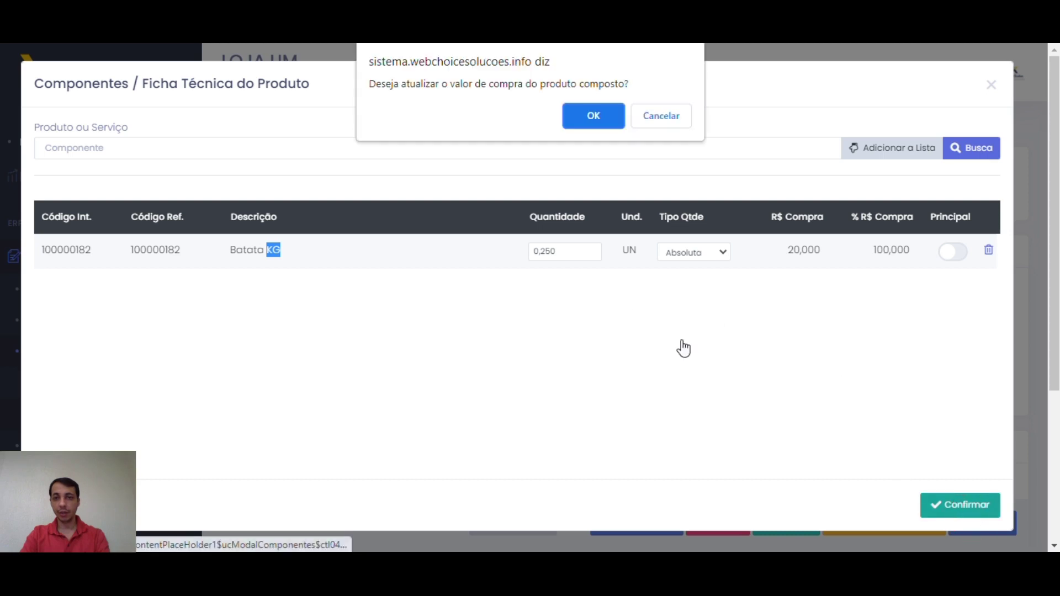
{"action": "left_click", "coordinate": [597, 116]}
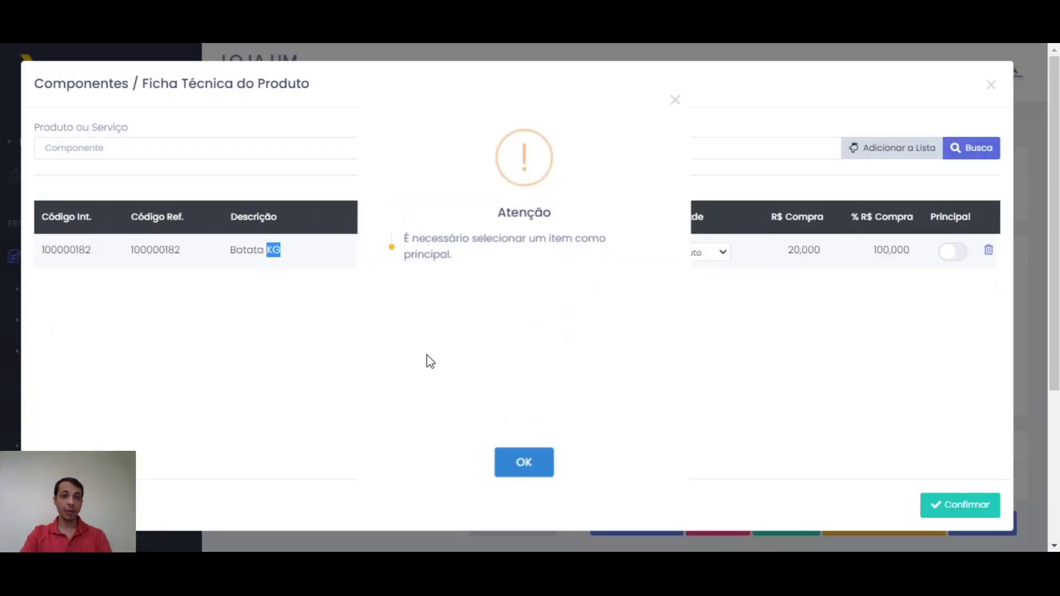
{"action": "left_click", "coordinate": [511, 455]}
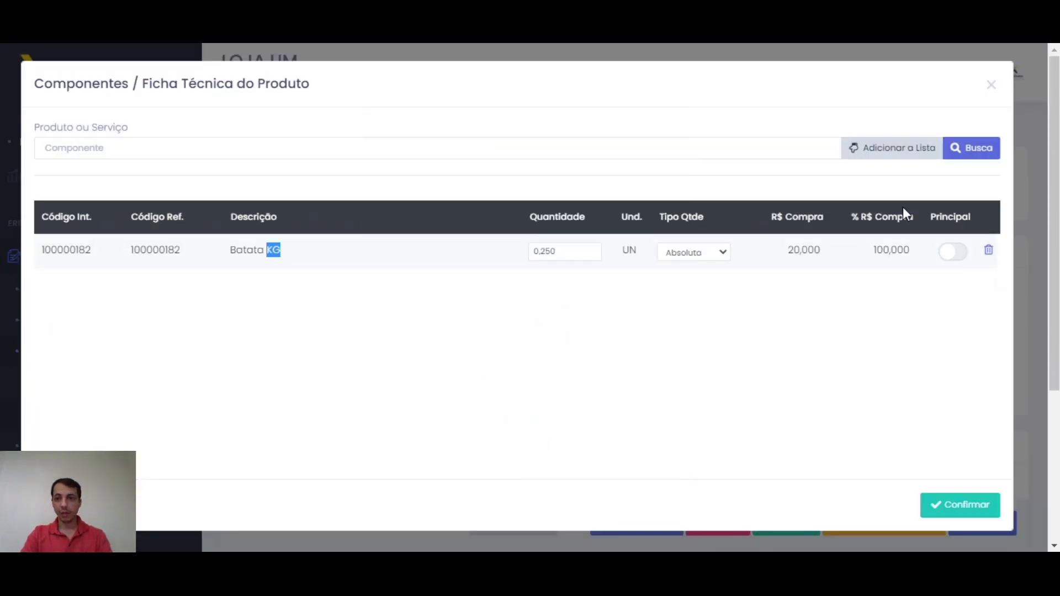
Mark Batata KG as the principal component and confirm the technical sheet, updating the composed product's purchase value
{"action": "left_click", "coordinate": [951, 252]}
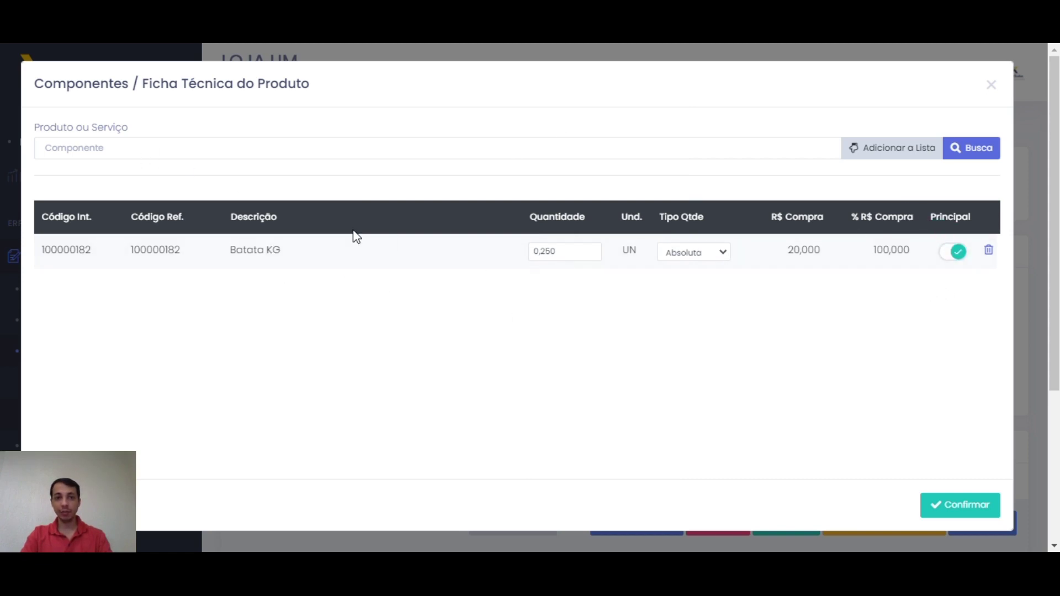
{"action": "left_click", "coordinate": [946, 509]}
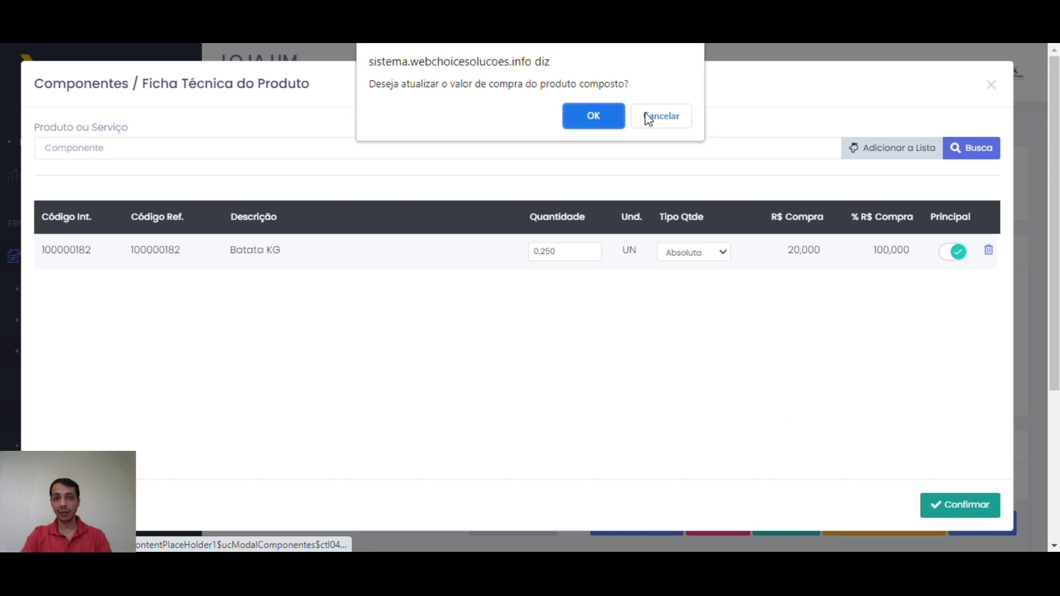
{"action": "left_click", "coordinate": [595, 111]}
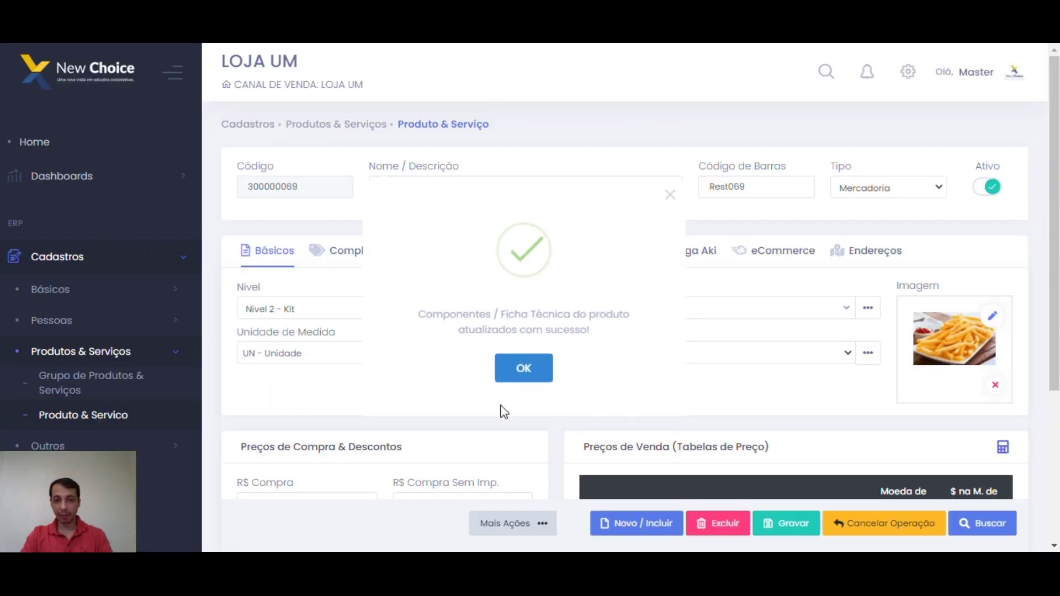
{"action": "left_click", "coordinate": [522, 367]}
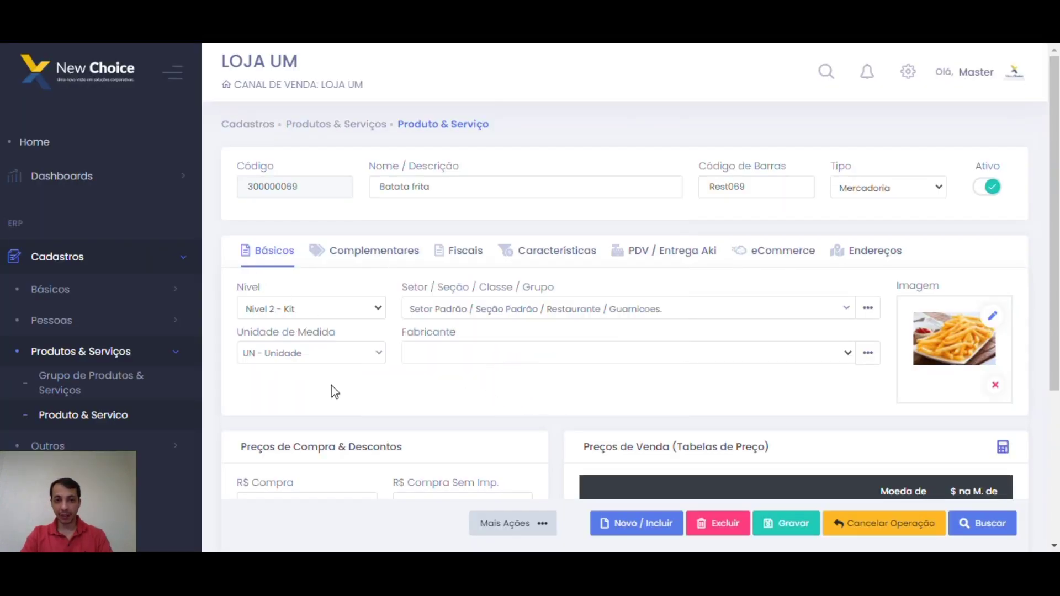
Examine Batata frita's purchase and sale prices
{"action": "scroll", "coordinate": [485, 411], "scroll_direction": "down", "scroll_amount": 1}
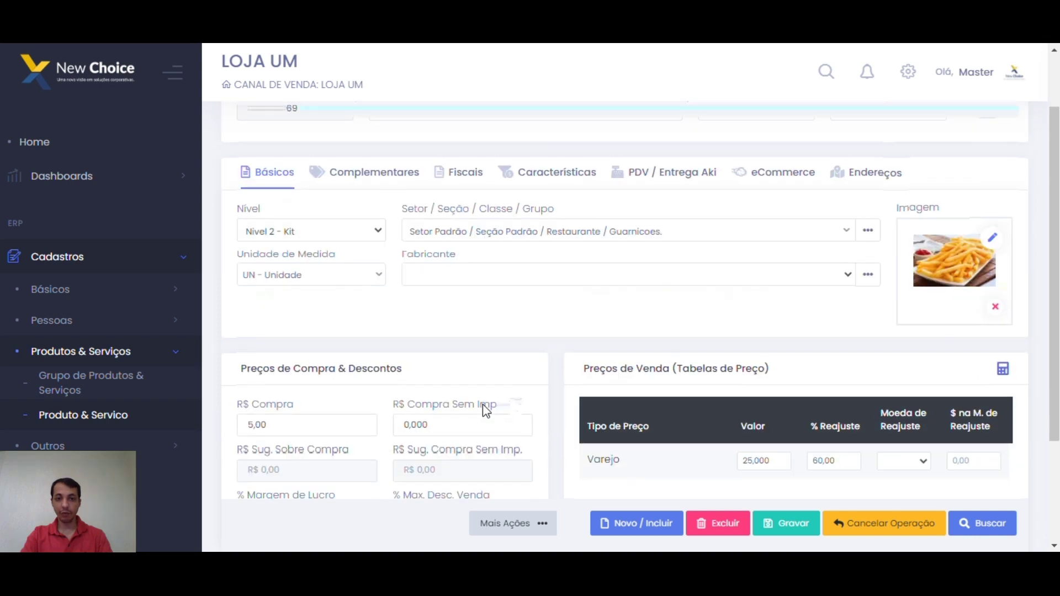
{"action": "scroll", "coordinate": [485, 410], "scroll_direction": "down", "scroll_amount": 1}
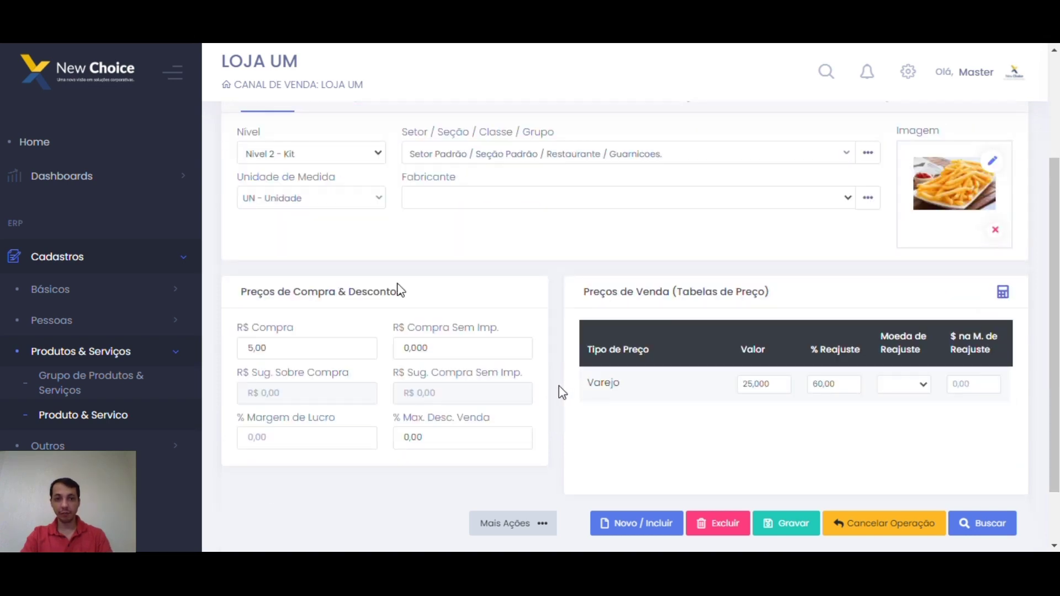
Search the product records for "batata" and open Batata KG
{"action": "left_click", "coordinate": [331, 341]}
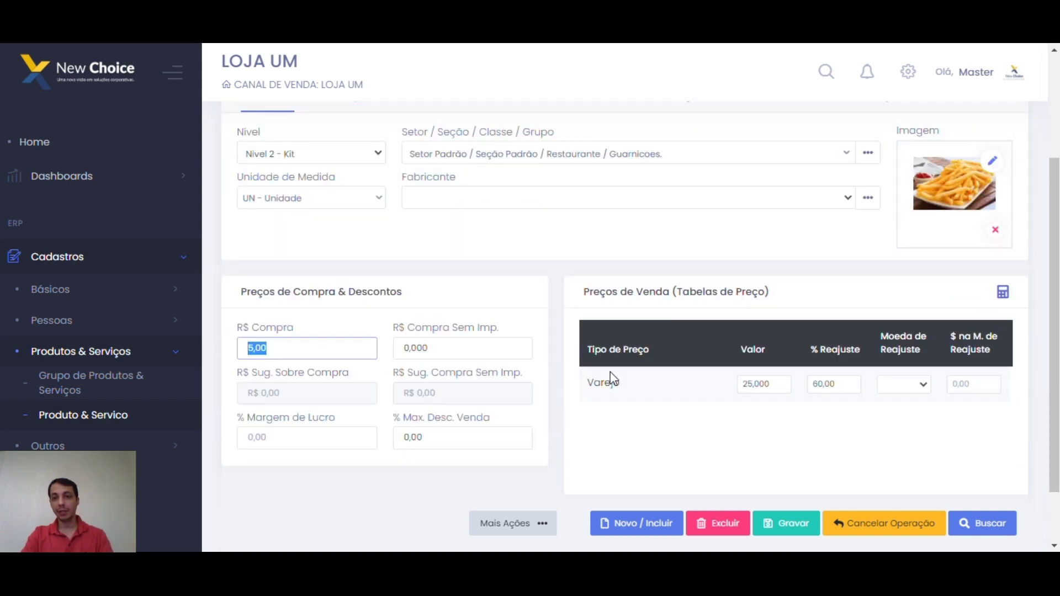
{"action": "left_click", "coordinate": [785, 522]}
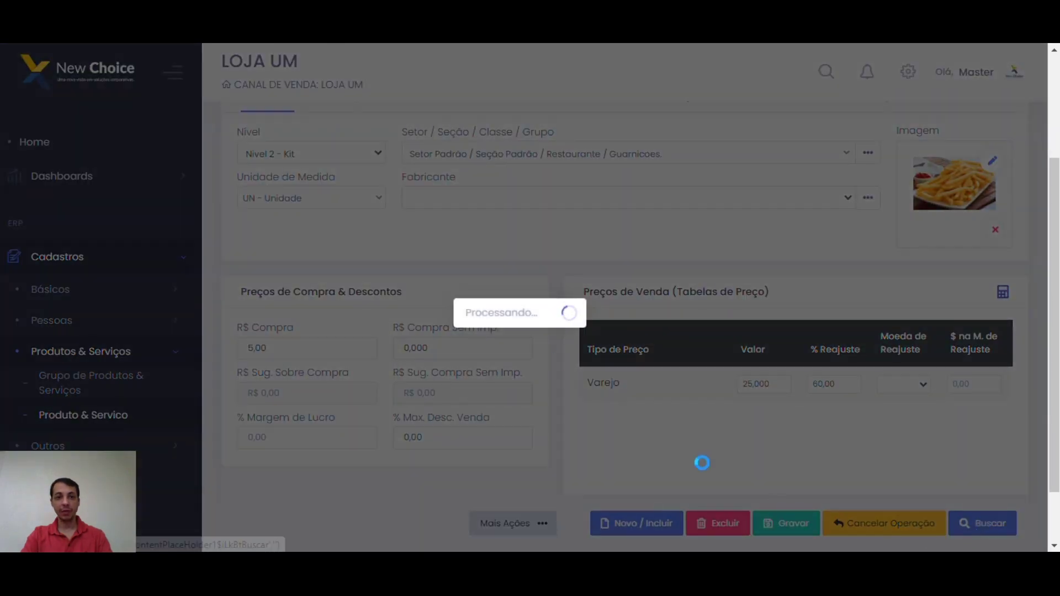
{"action": "type", "text": "b"}
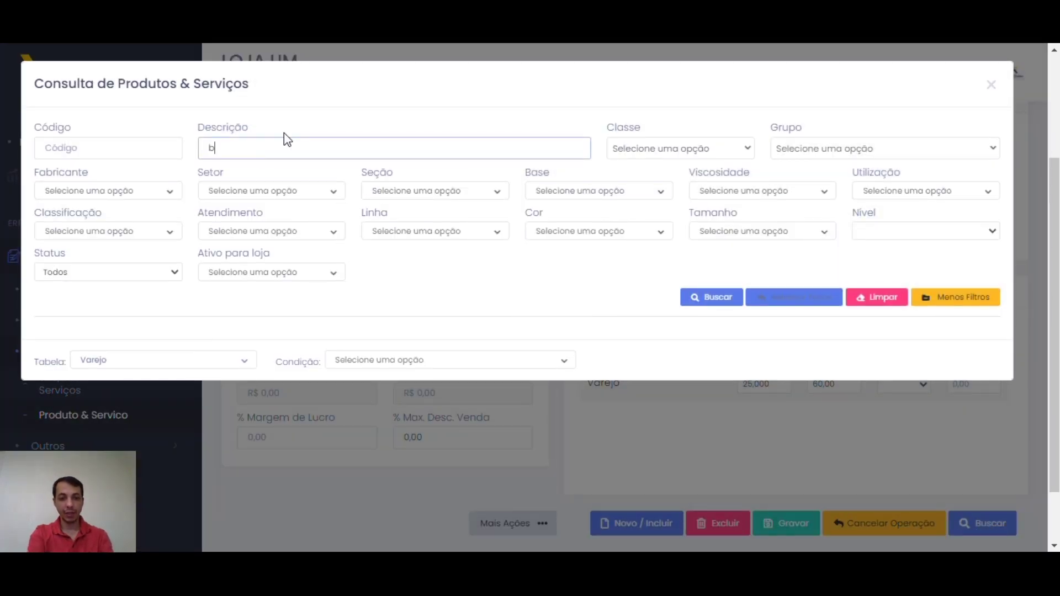
{"action": "type", "text": "atata"}
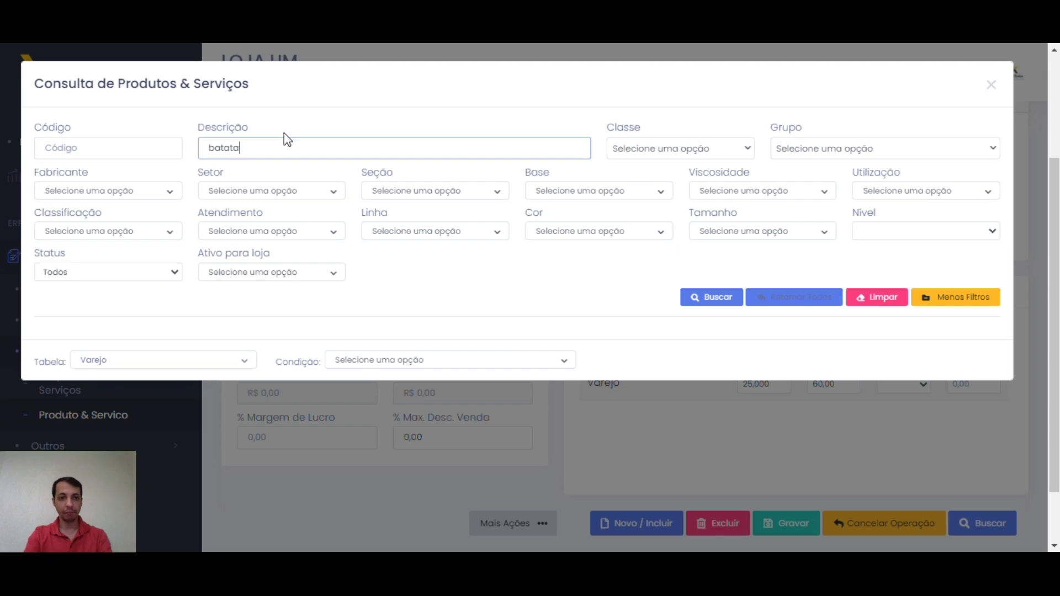
{"action": "key", "text": "Return"}
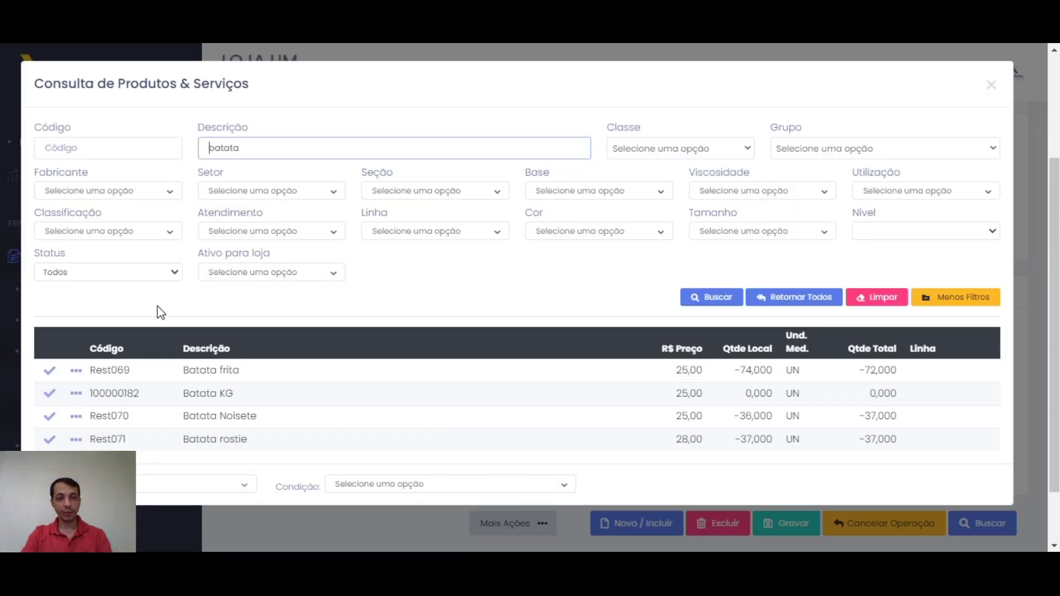
{"action": "left_click", "coordinate": [50, 394]}
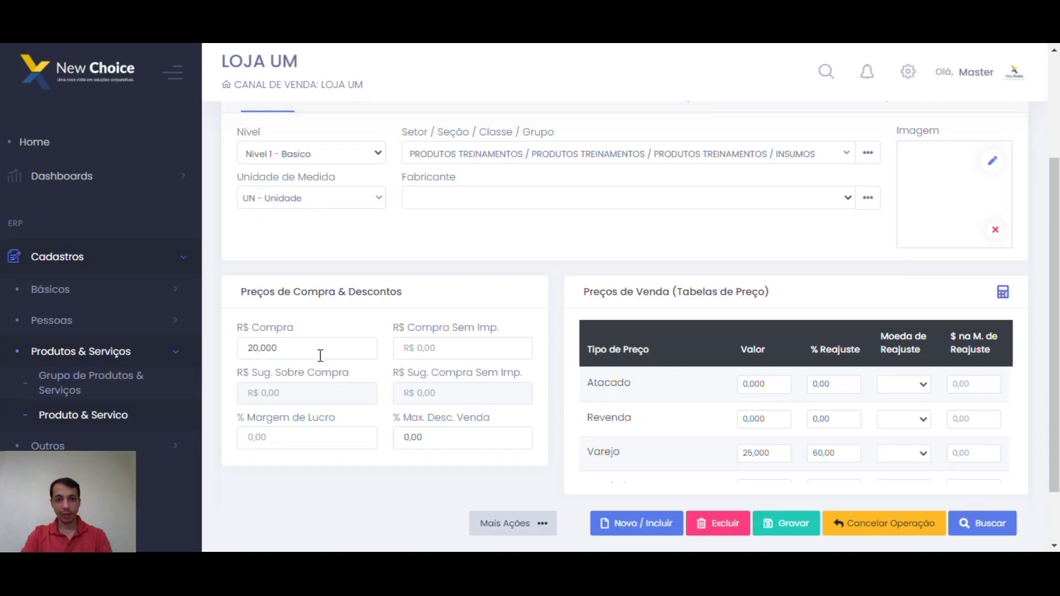
Set Batata KG's purchase price to 35,000 and its unit of measure to KG - Kilo
{"action": "left_click", "coordinate": [320, 355]}
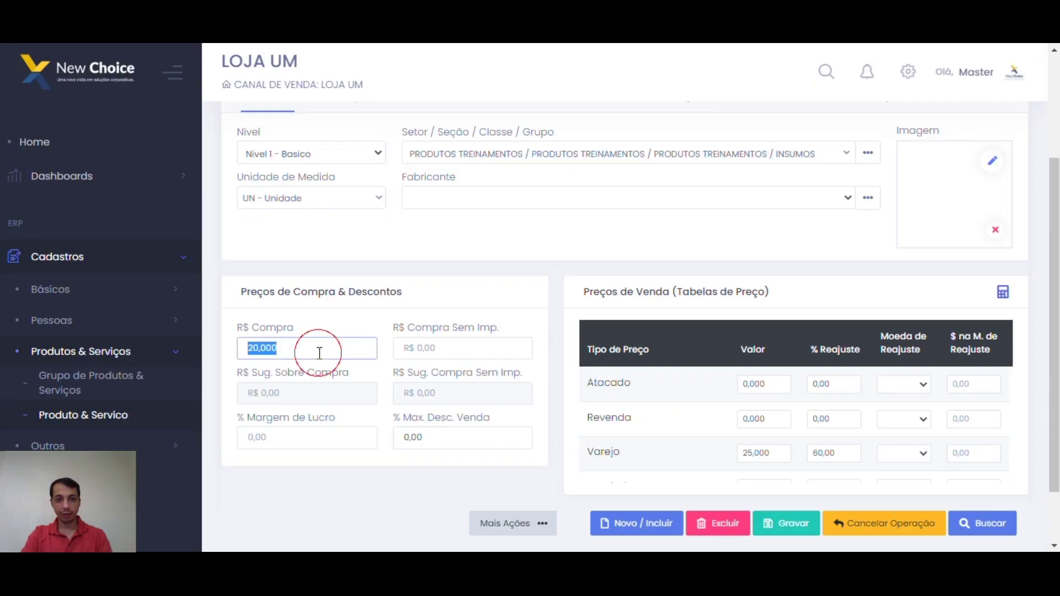
{"action": "type", "text": "3,500"}
{"action": "type", "text": "00"}
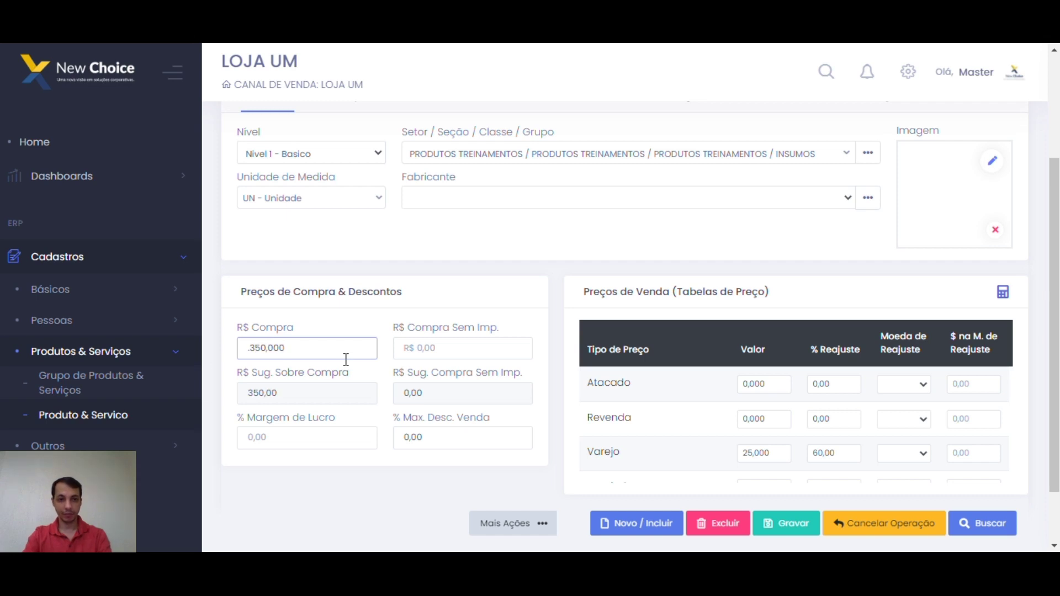
{"action": "left_click", "coordinate": [275, 204]}
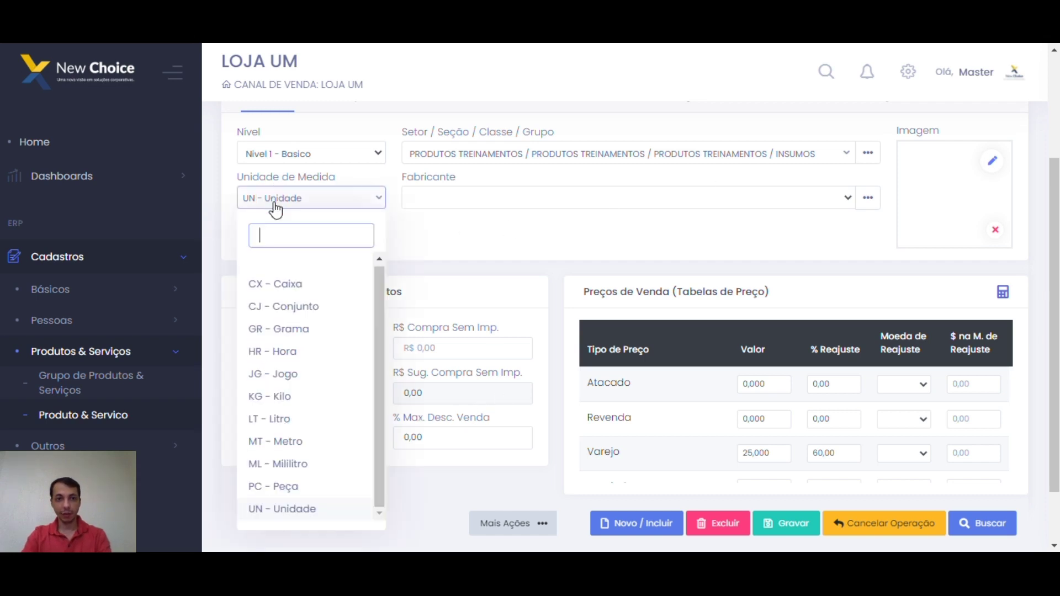
{"action": "left_click", "coordinate": [276, 396]}
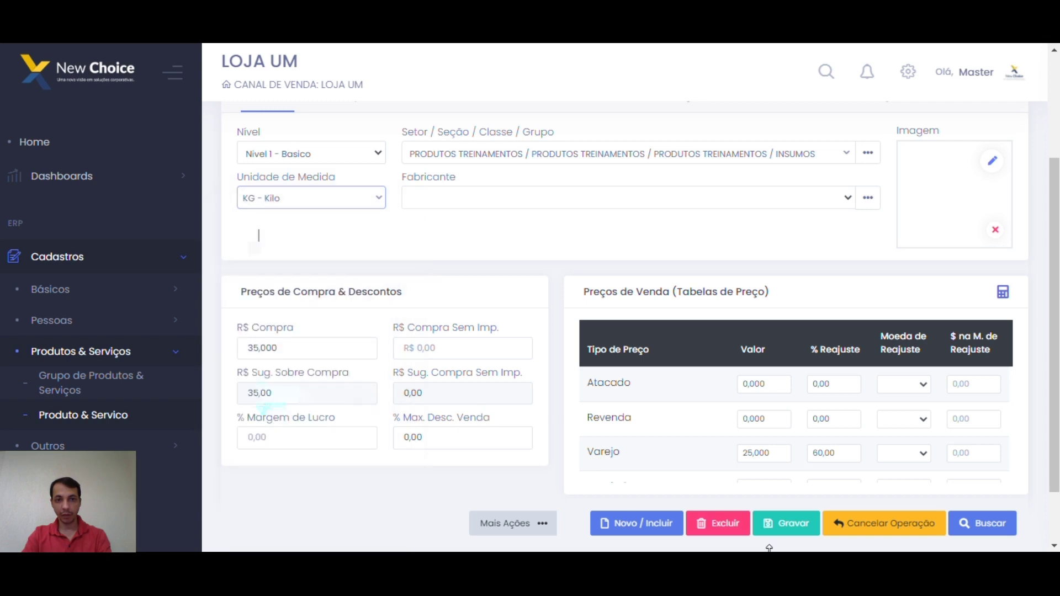
Save Batata KG and accept updating the cost of the products composed of it
{"action": "left_click", "coordinate": [781, 522]}
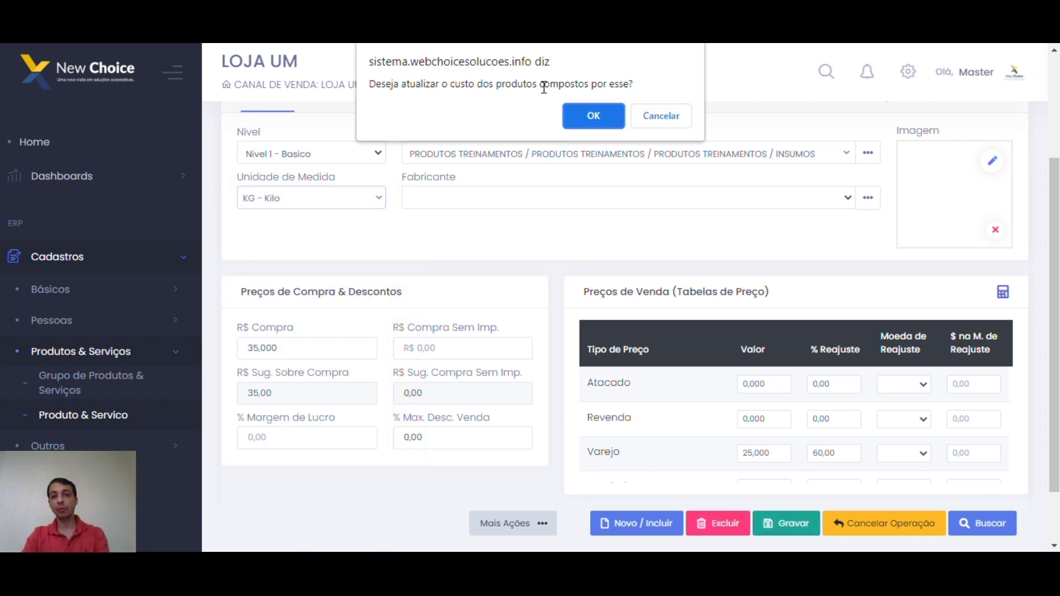
{"action": "left_click", "coordinate": [594, 117]}
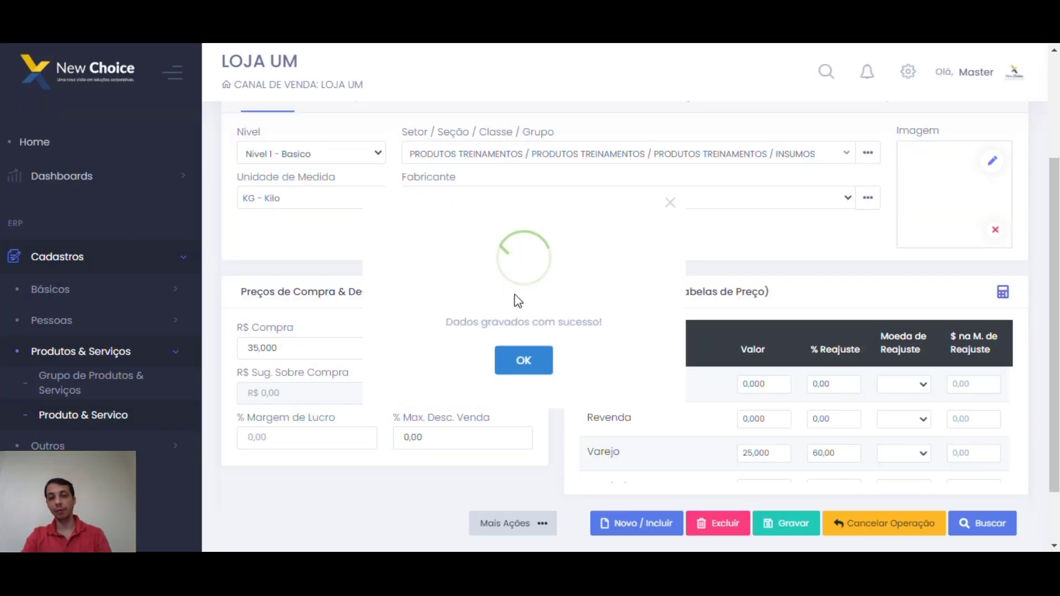
{"action": "left_click", "coordinate": [517, 360]}
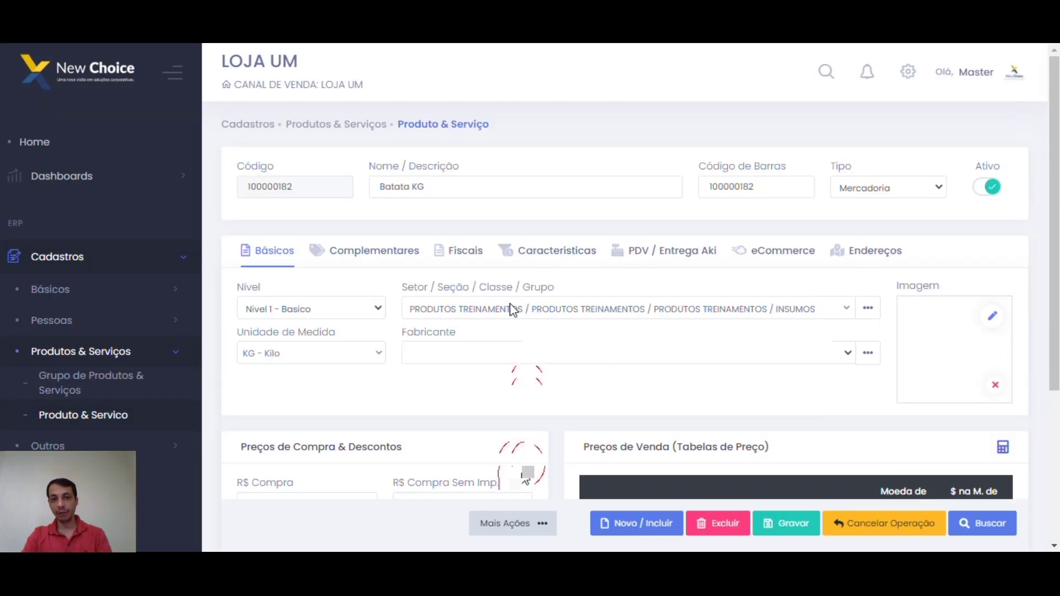
Search the product records for "bata" and open Batata frita at its purchase and sale prices
{"action": "left_click", "coordinate": [970, 525]}
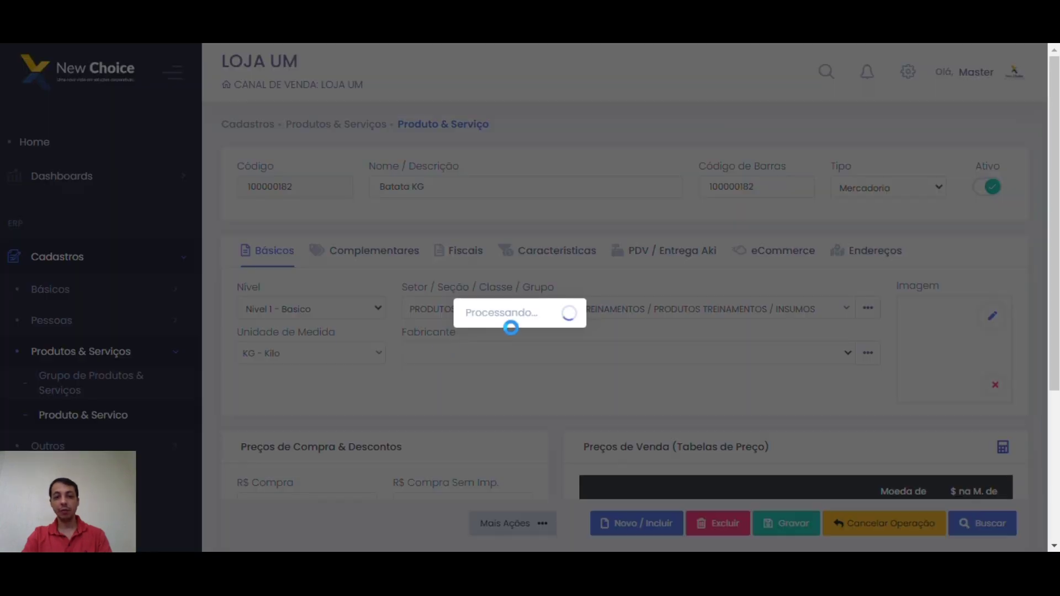
{"action": "type", "text": "bata"}
{"action": "key", "text": "Return"}
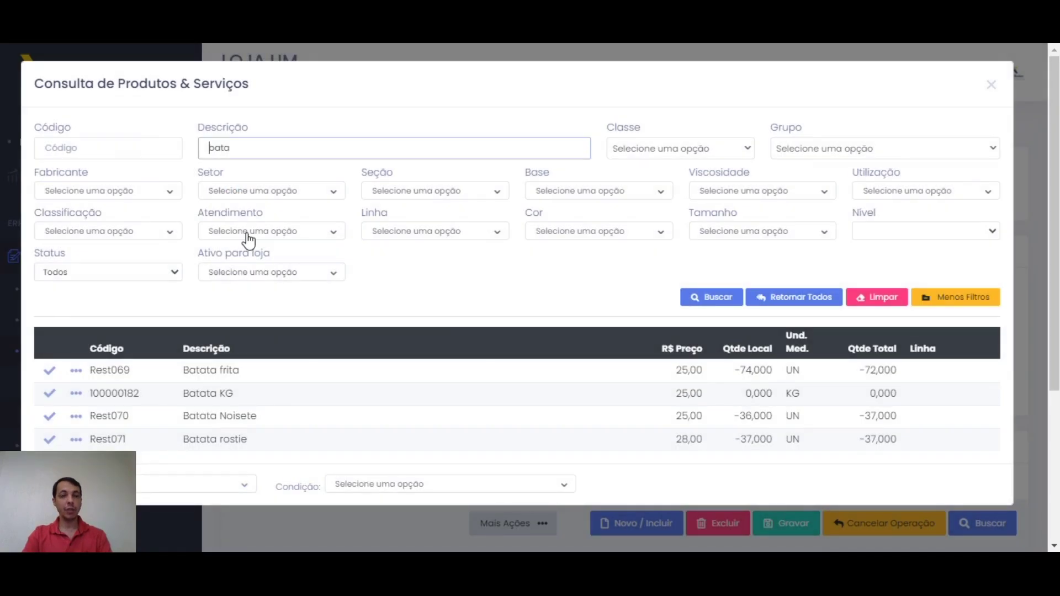
{"action": "left_click", "coordinate": [50, 373]}
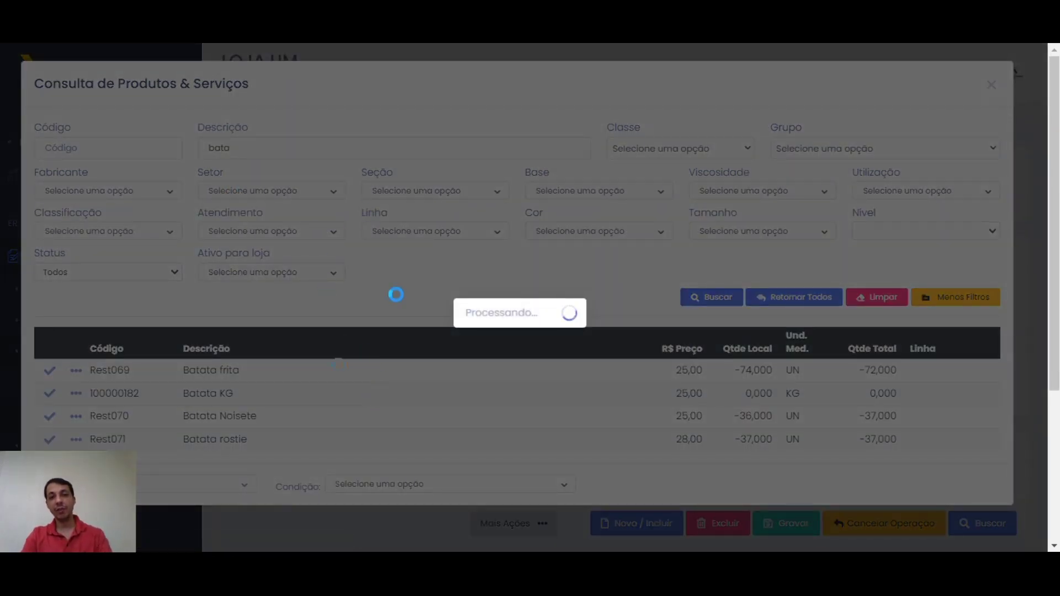
{"action": "scroll", "coordinate": [458, 350], "scroll_direction": "down", "scroll_amount": 3}
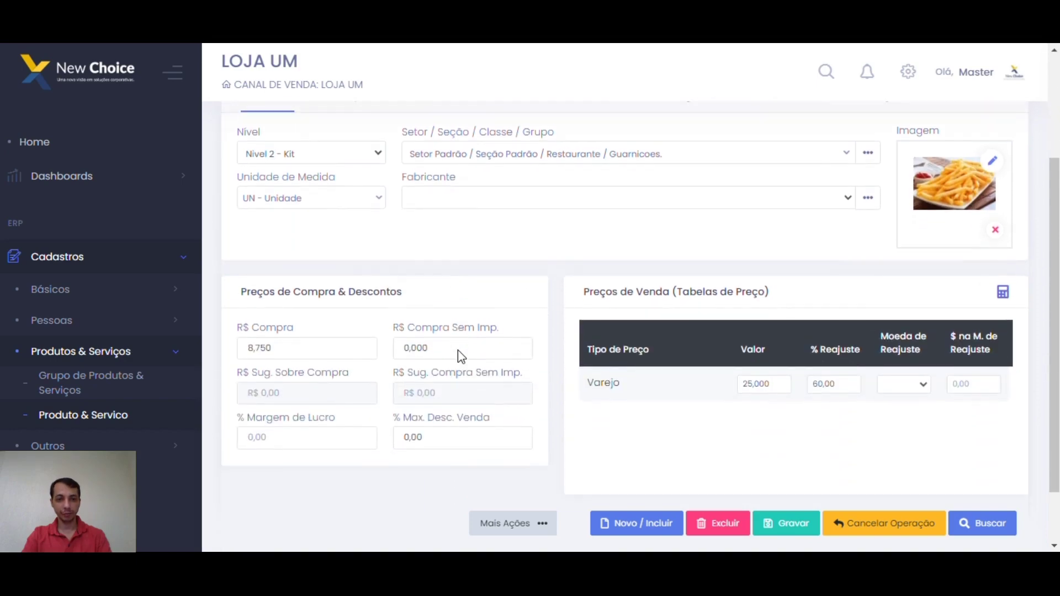
Examine Batata frita's purchase price together with its level and unit of measure
{"action": "left_click", "coordinate": [319, 347]}
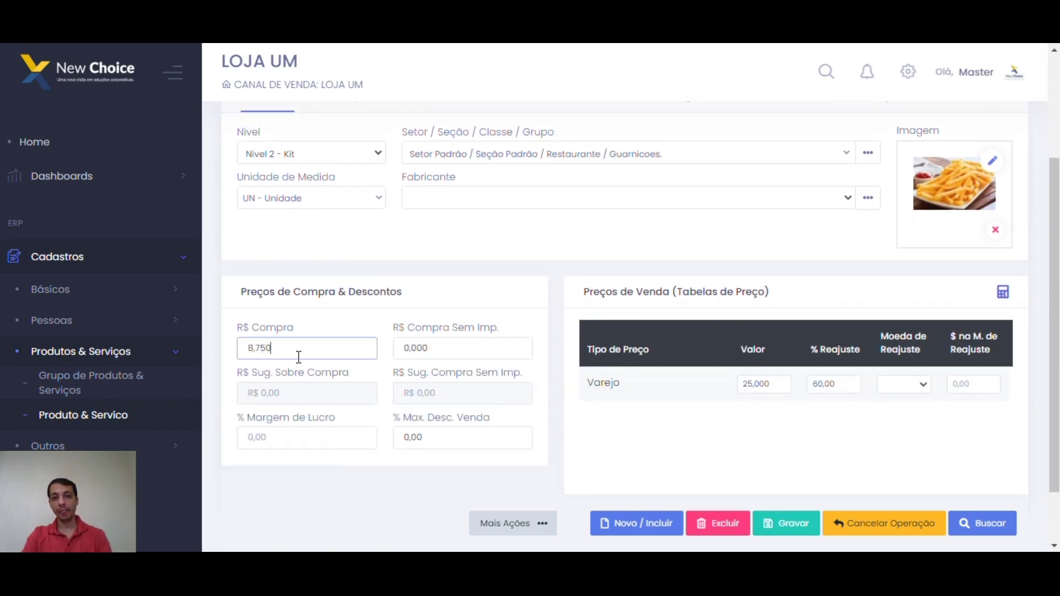
{"action": "scroll", "coordinate": [298, 357], "scroll_direction": "up", "scroll_amount": 1}
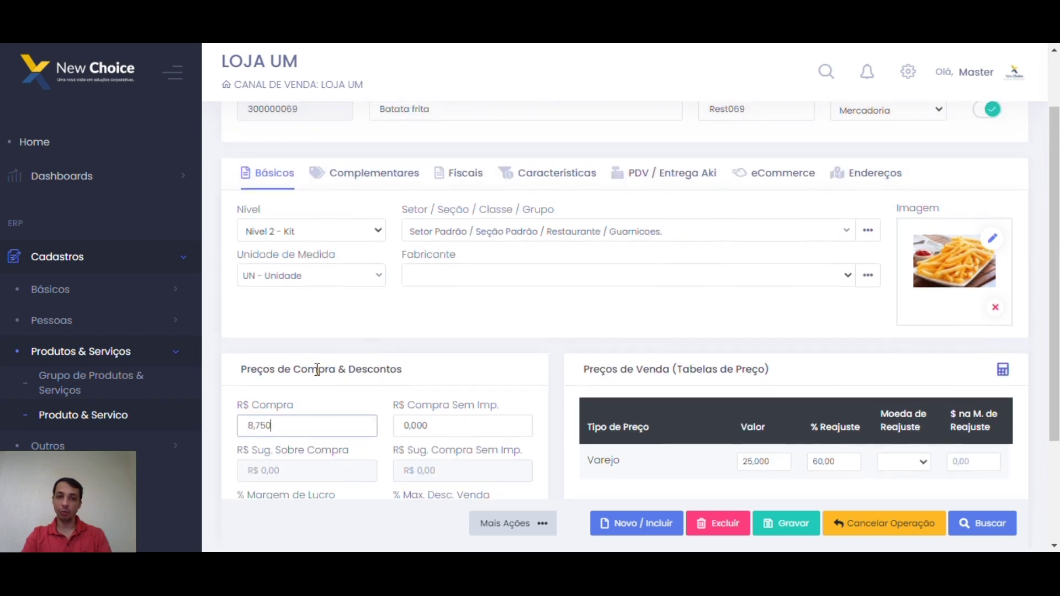
{"action": "double_click", "coordinate": [314, 433]}
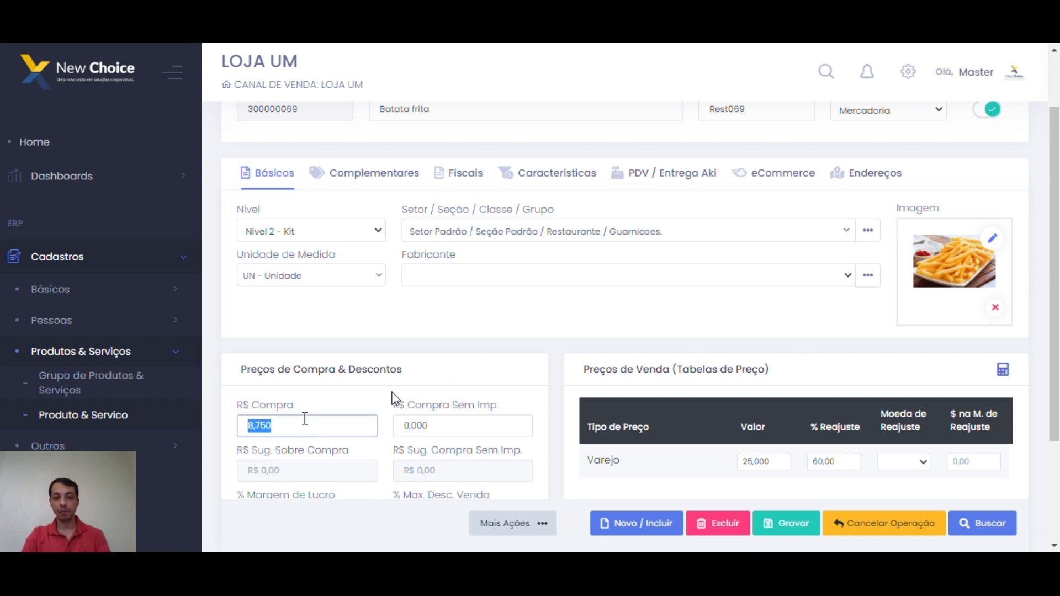
{"action": "scroll", "coordinate": [464, 368], "scroll_direction": "up", "scroll_amount": 1}
{"action": "scroll", "coordinate": [331, 374], "scroll_direction": "up", "scroll_amount": 1}
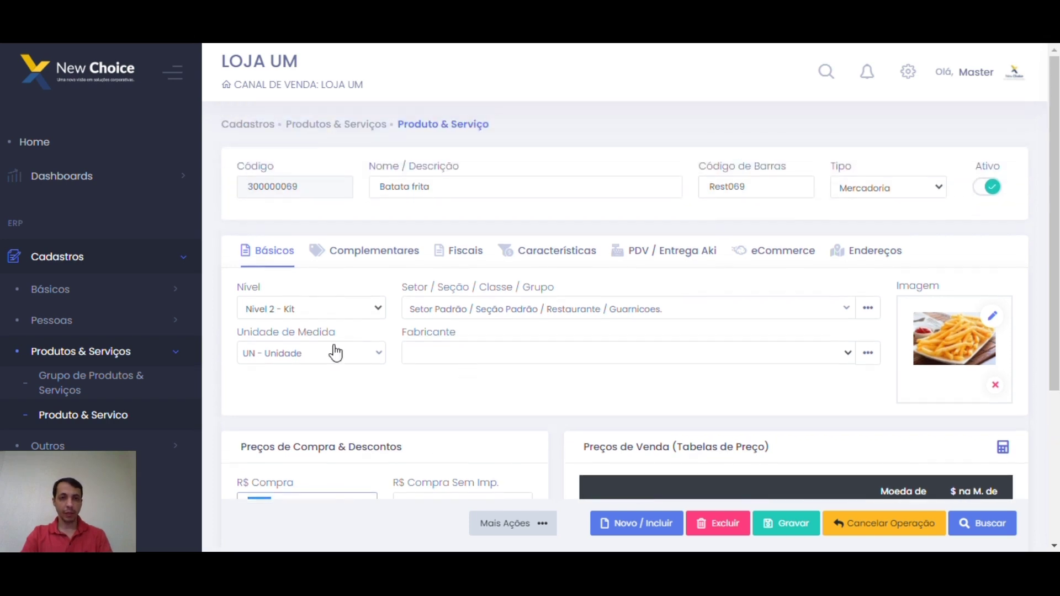
{"action": "scroll", "coordinate": [367, 315], "scroll_direction": "down", "scroll_amount": 1}
{"action": "scroll", "coordinate": [433, 405], "scroll_direction": "up", "scroll_amount": 1}
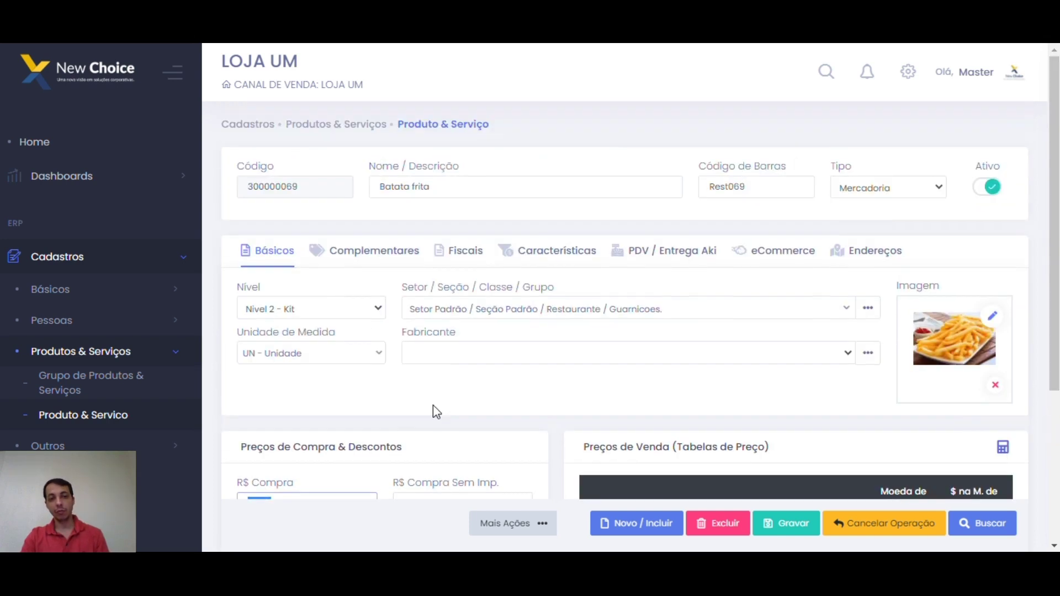
{"action": "scroll", "coordinate": [433, 405], "scroll_direction": "down", "scroll_amount": 1}
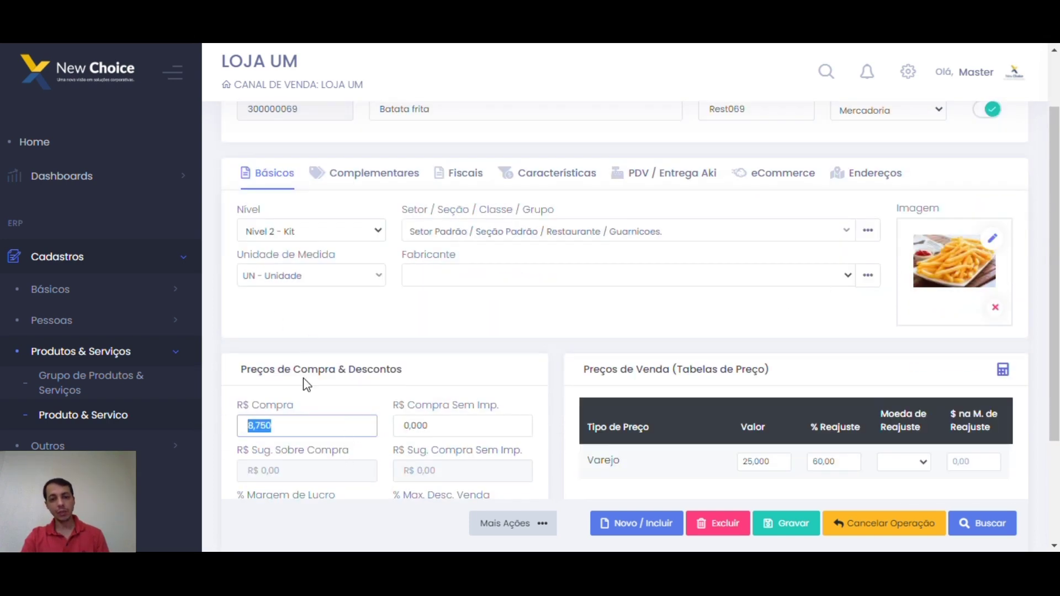
{"action": "scroll", "coordinate": [607, 254], "scroll_direction": "down", "scroll_amount": 1}
{"action": "scroll", "coordinate": [546, 279], "scroll_direction": "up", "scroll_amount": 1}
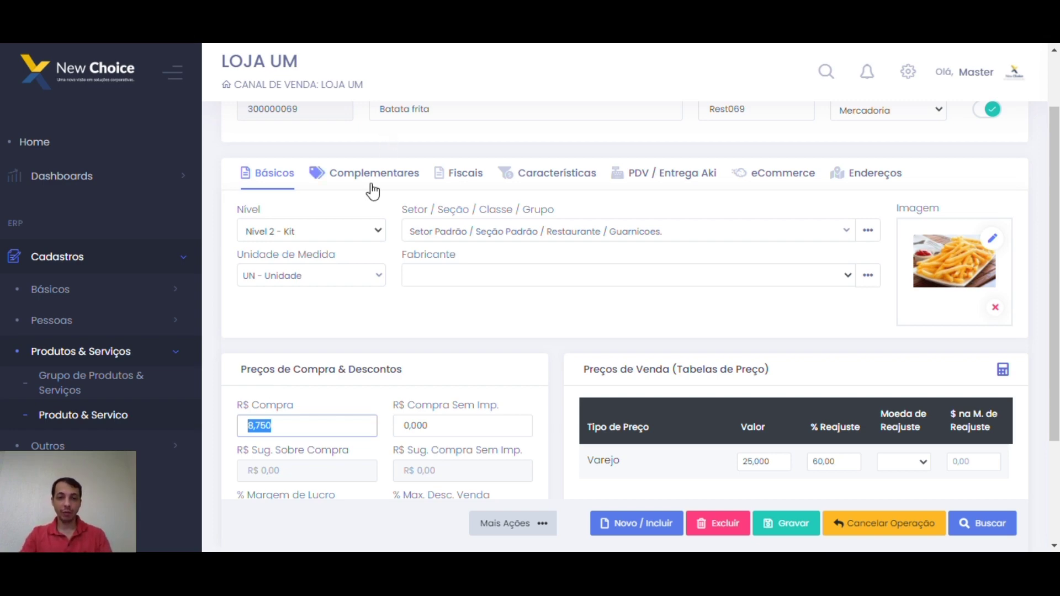
Check Batata KG's quantity, unit and purchase price in Batata frita's Componentes / Ficha Técnica
{"action": "left_click", "coordinate": [539, 523]}
{"action": "left_click", "coordinate": [542, 470]}
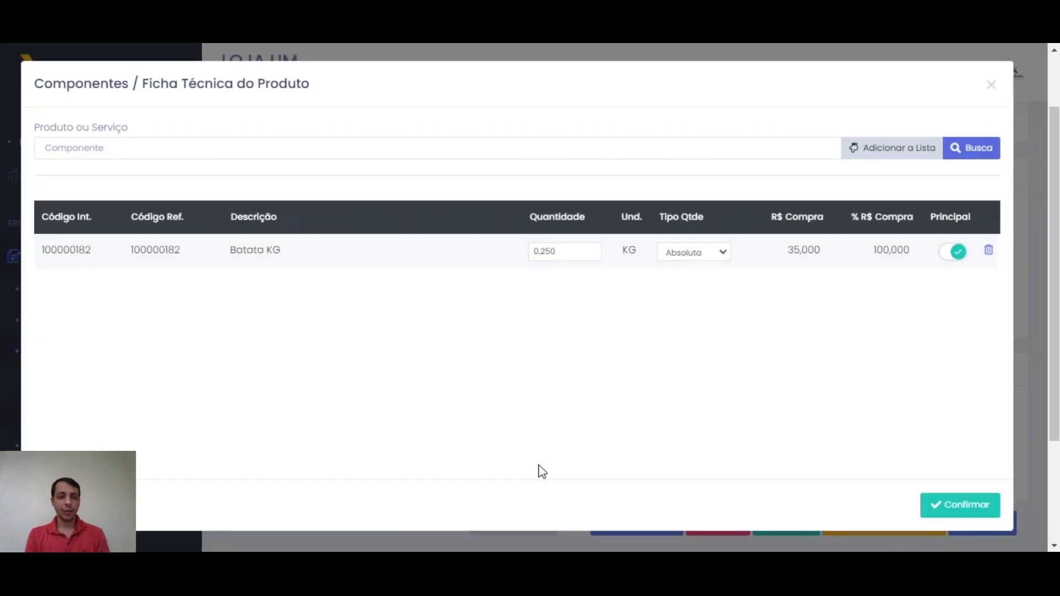
{"action": "left_click", "coordinate": [991, 85]}
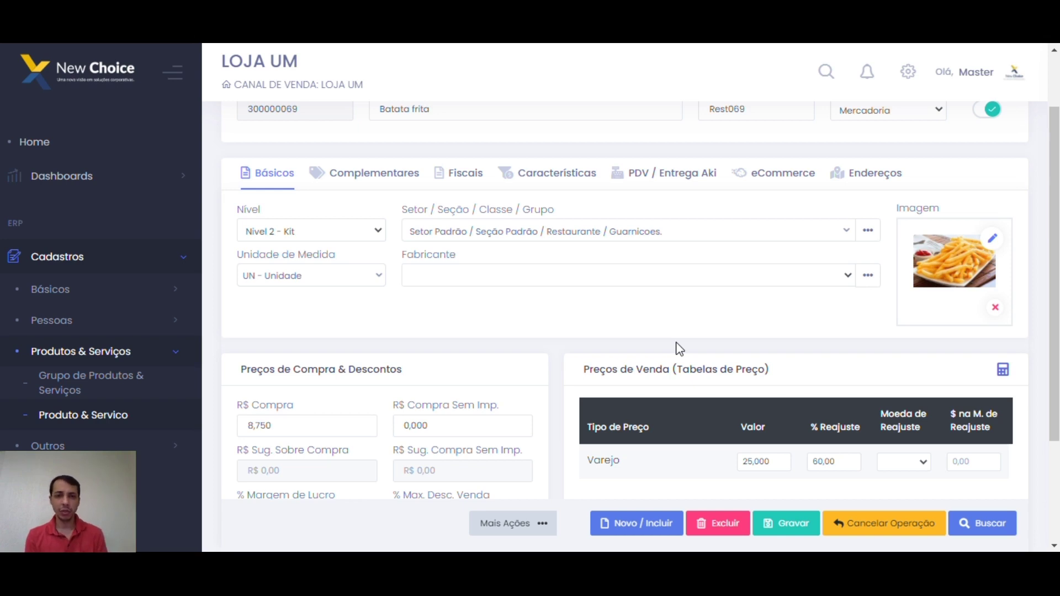
Highlight the Batata frita description and review the product's component list once more
{"action": "scroll", "coordinate": [680, 349], "scroll_direction": "up", "scroll_amount": 2}
{"action": "left_click_drag", "start_coordinate": [504, 191], "coordinate": [387, 188]}
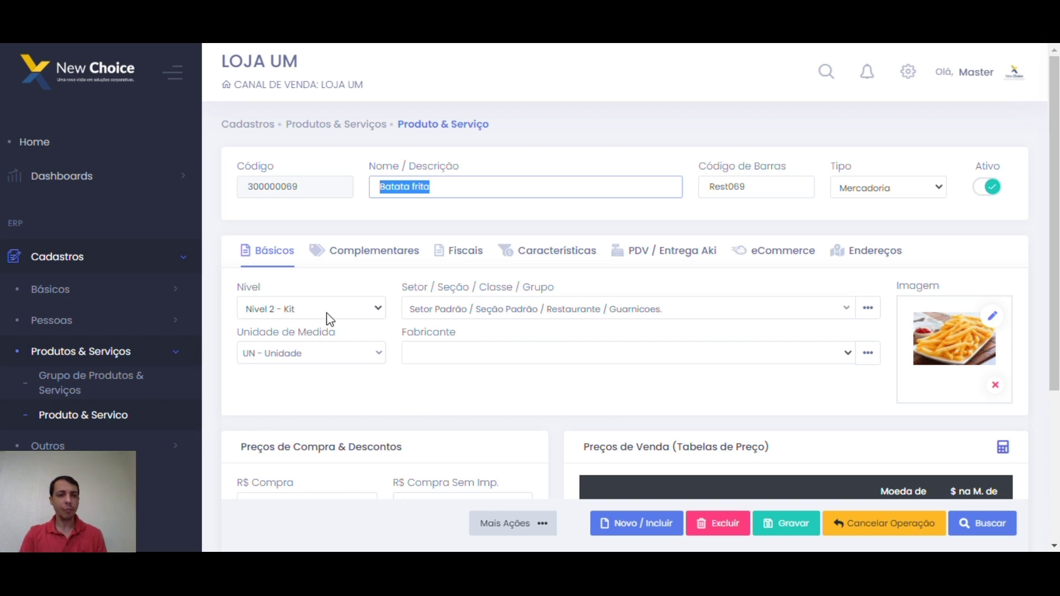
{"action": "left_click", "coordinate": [503, 523]}
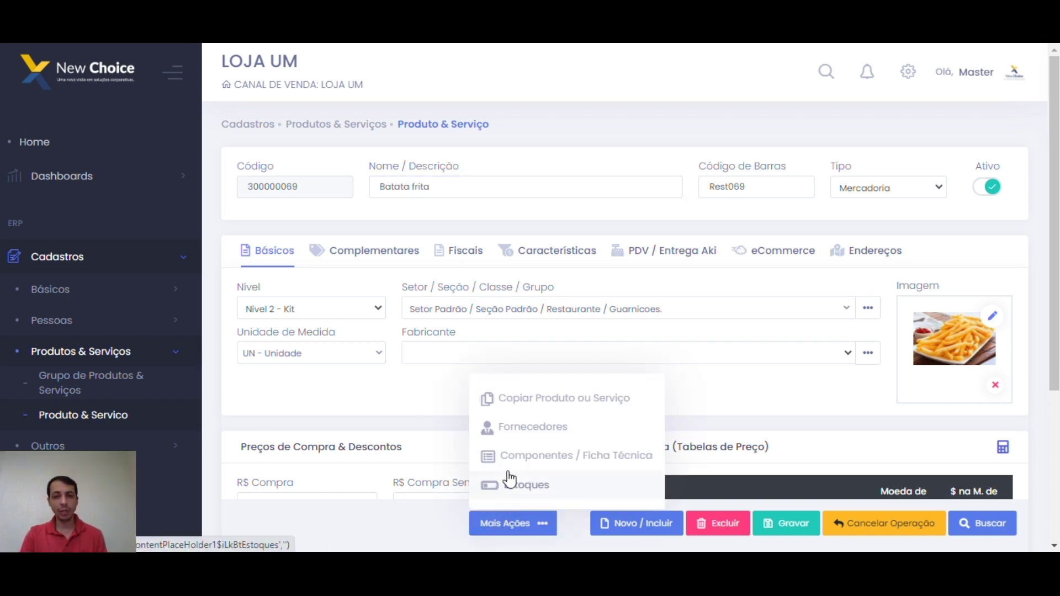
{"action": "left_click", "coordinate": [510, 460]}
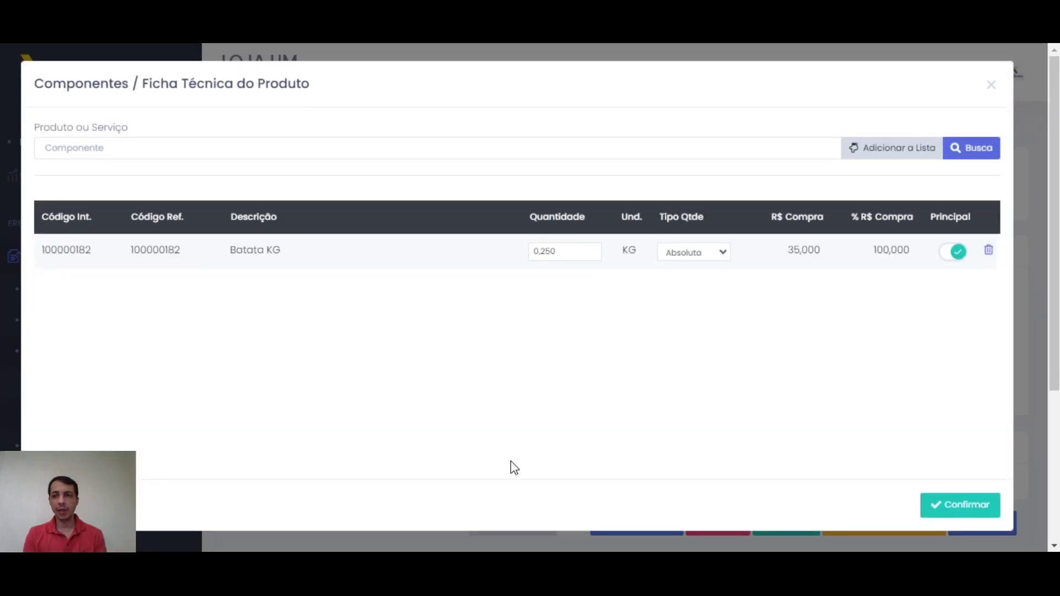
{"action": "left_click", "coordinate": [992, 85]}
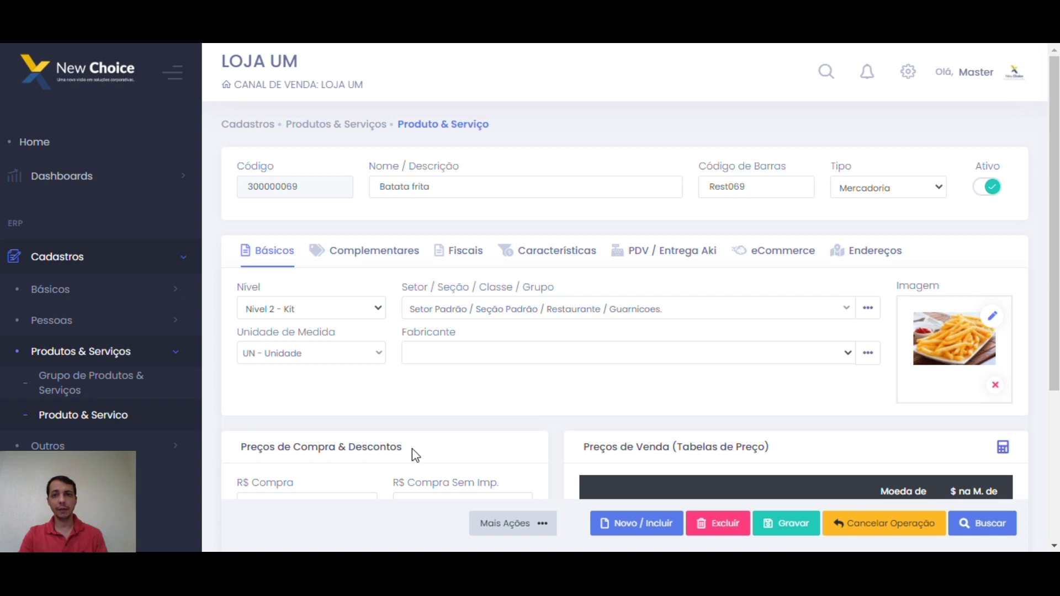
{"action": "left_click", "coordinate": [371, 391]}
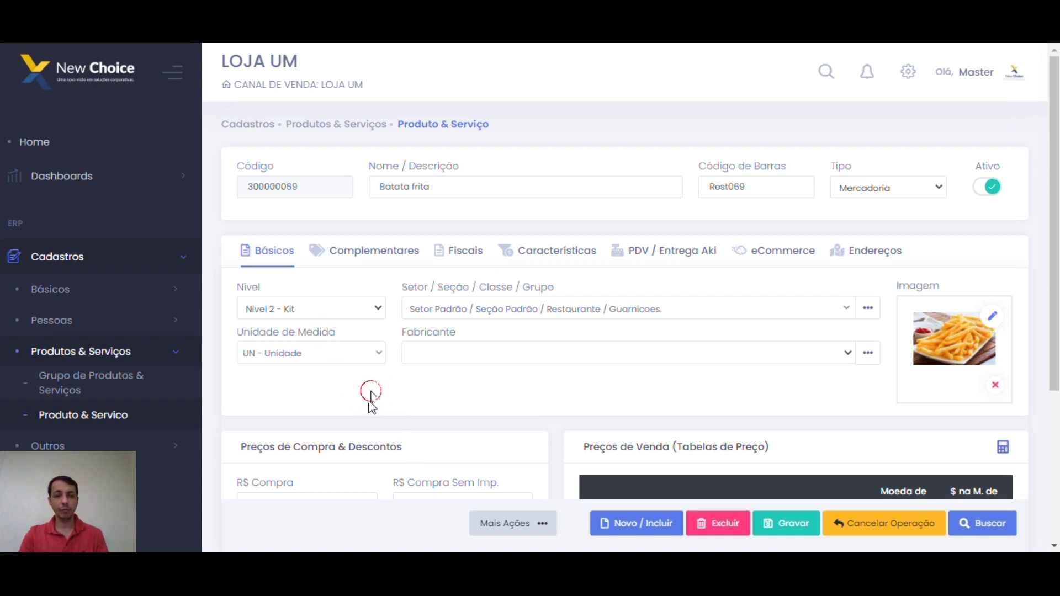
{"action": "left_click", "coordinate": [411, 400]}
{"action": "scroll", "coordinate": [412, 401], "scroll_direction": "down", "scroll_amount": 1}
{"action": "scroll", "coordinate": [491, 402], "scroll_direction": "up", "scroll_amount": 1}
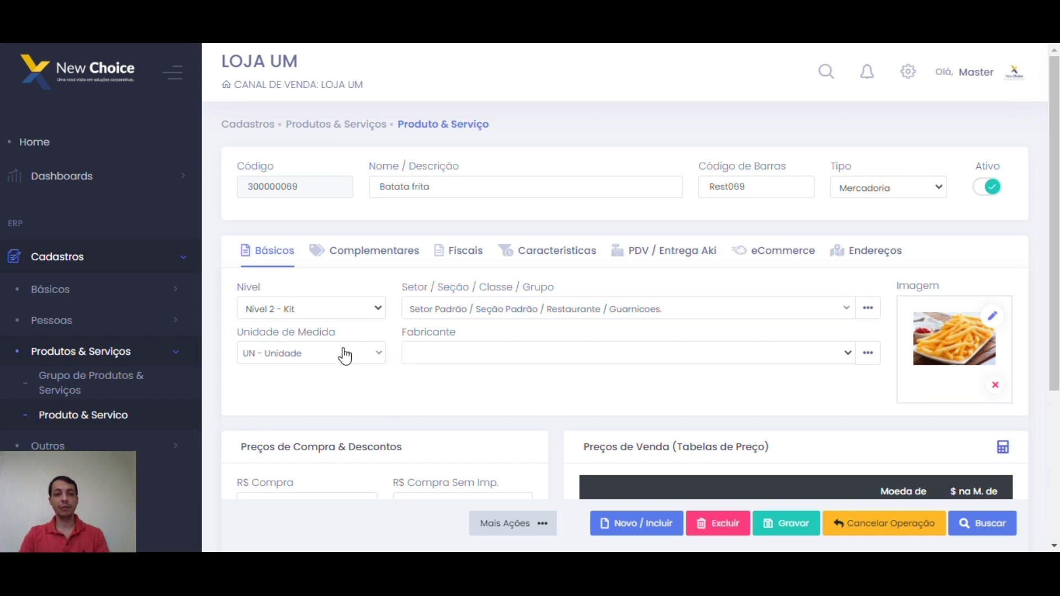
Change Batata frita's level to Nível 3 - Produzido
{"action": "left_click", "coordinate": [287, 314]}
{"action": "left_click", "coordinate": [287, 360]}
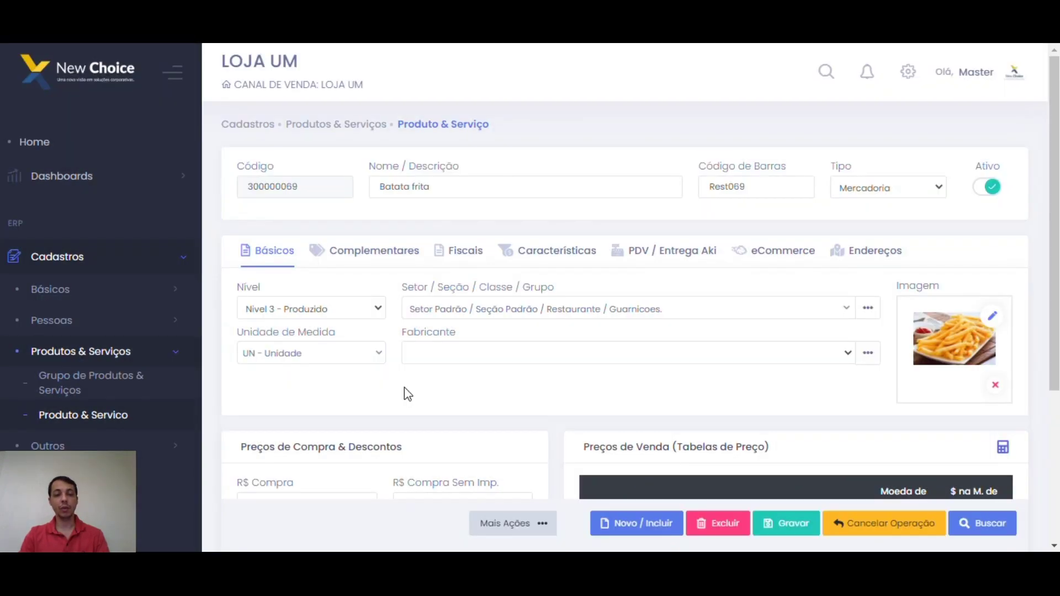